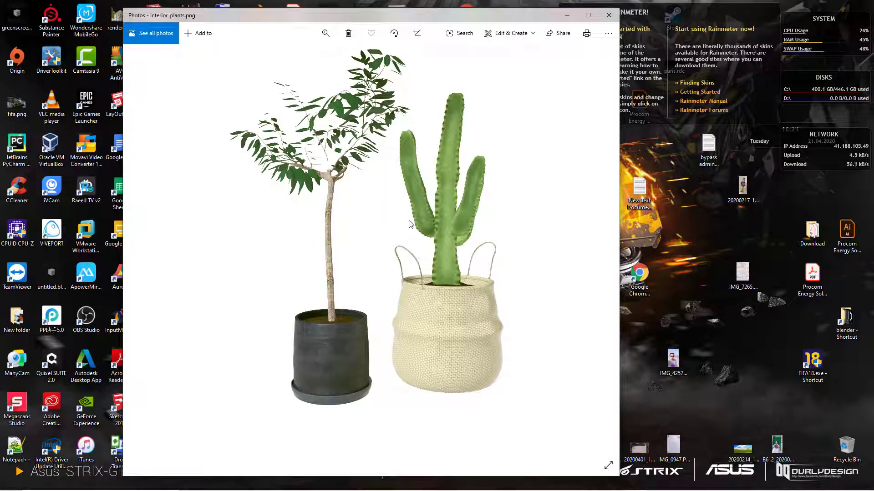
# Step: Put away the plant reference image, switch to Blender and delete the default cube
pyautogui.click(567, 15)
pyautogui.doubleClick(502, 106)
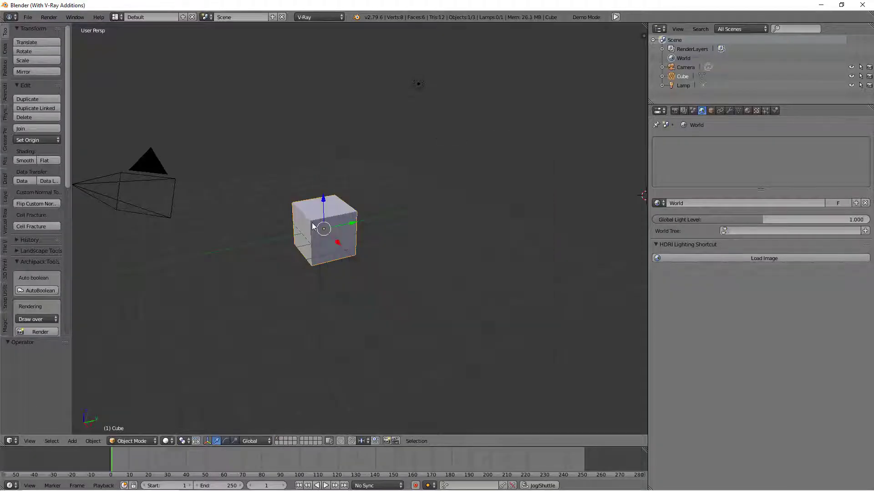
pyautogui.press('Delete')
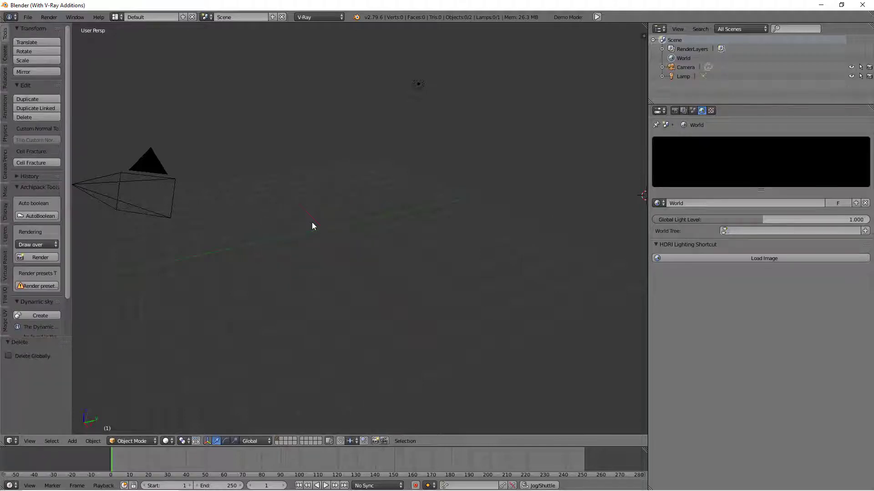
# Step: Add a plane, move it to the centre of the grid and scale it up about 8.7 times
pyautogui.hotkey('shift', 'a')
pyautogui.moveTo(312, 222)
pyautogui.click(347, 222)
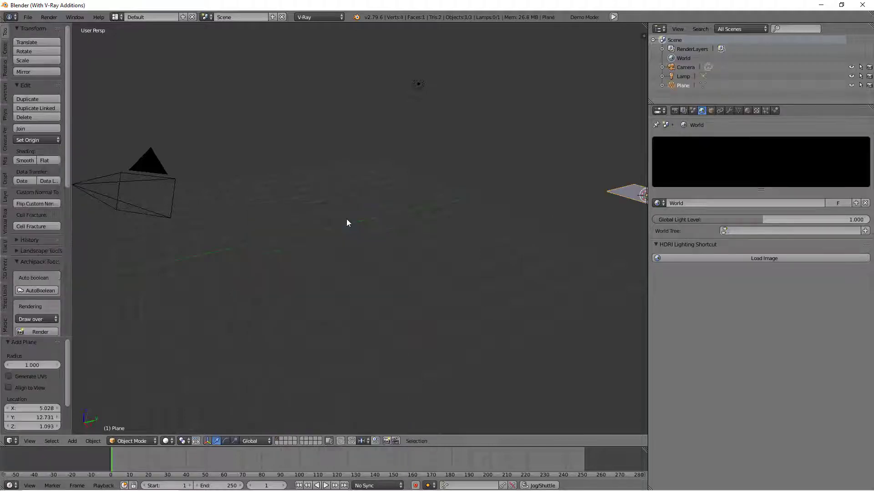
pyautogui.press('g')
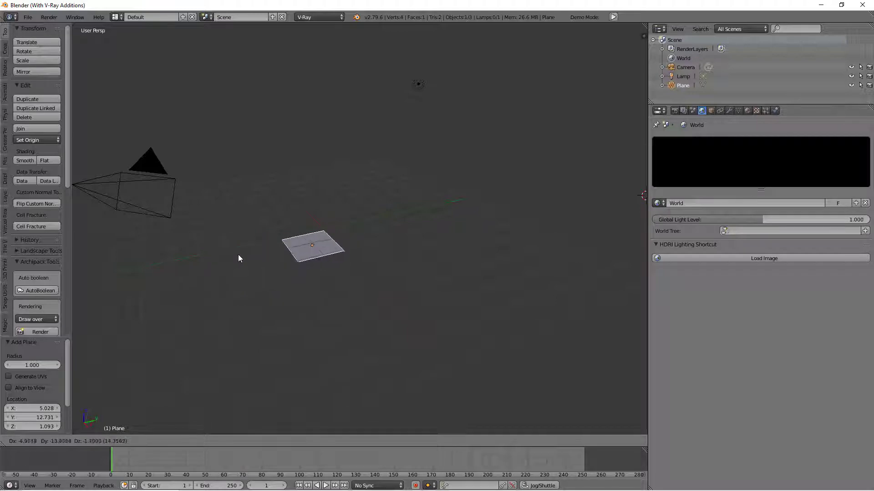
pyautogui.click(249, 250)
pyautogui.press('s')
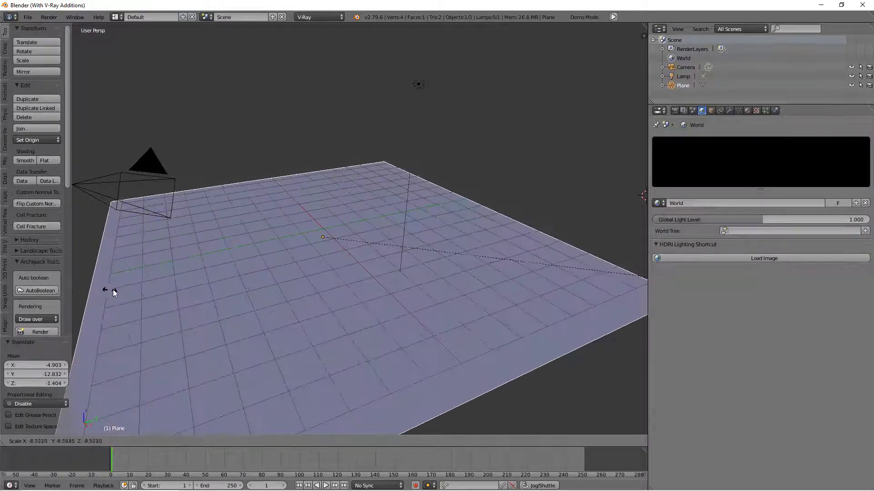
pyautogui.click(113, 290)
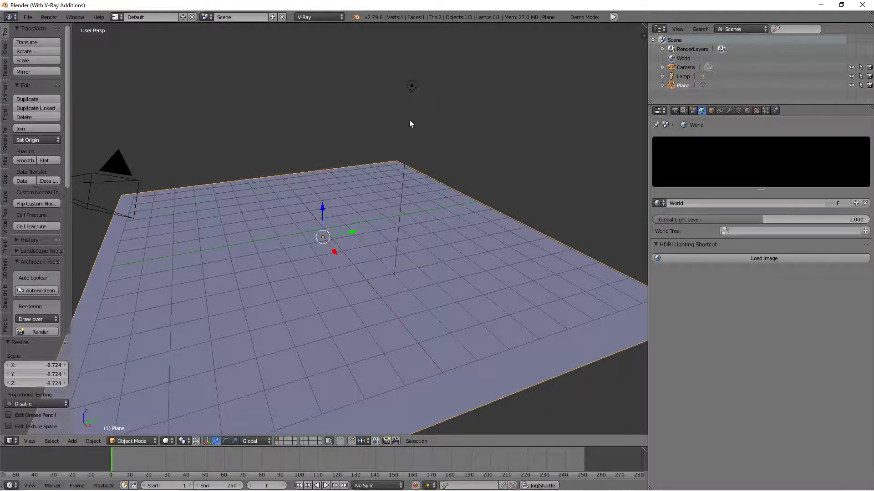
# Step: Change the existing point lamp's type to Hemi
pyautogui.rightClick(413, 95)
pyautogui.click(730, 111)
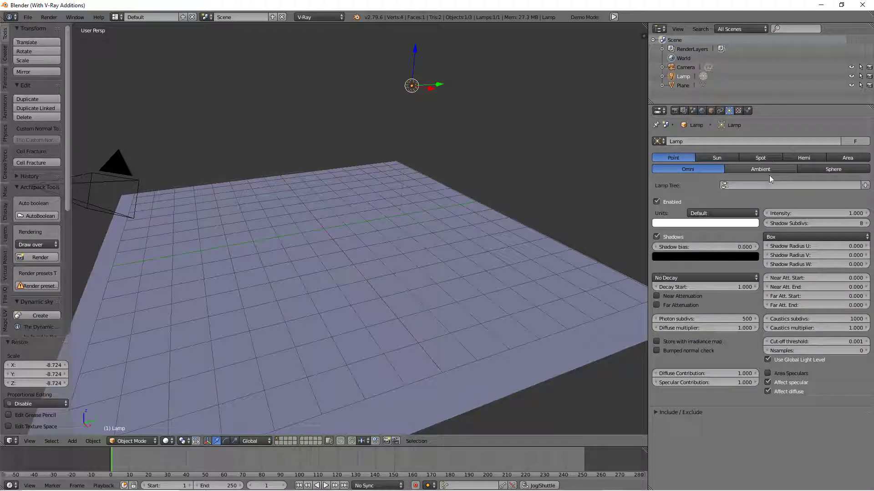
pyautogui.click(804, 158)
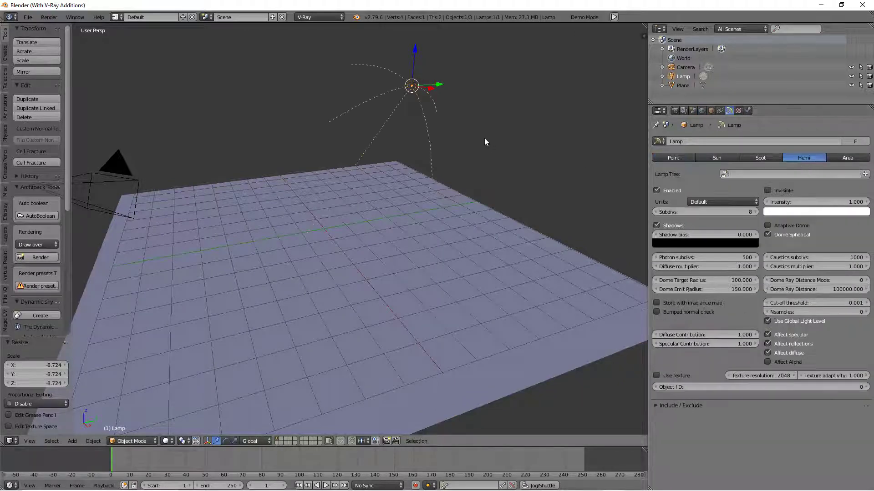
# Step: Rotate the hemi lamp by about -34.7° in the front orthographic view so it points straight down
pyautogui.press('KP_1')
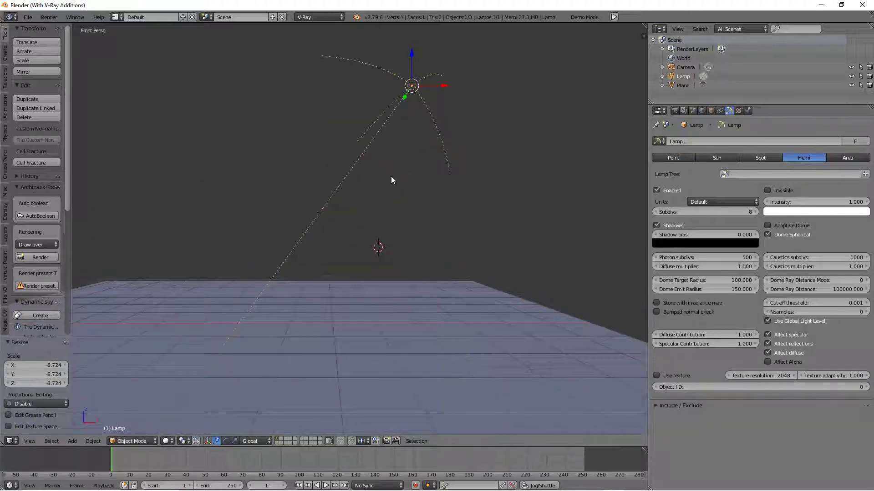
pyautogui.press('KP_5')
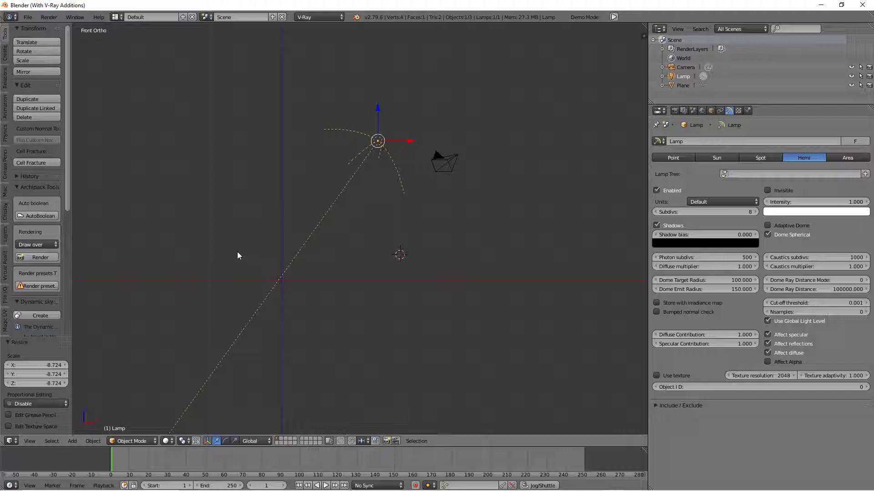
pyautogui.press('r')
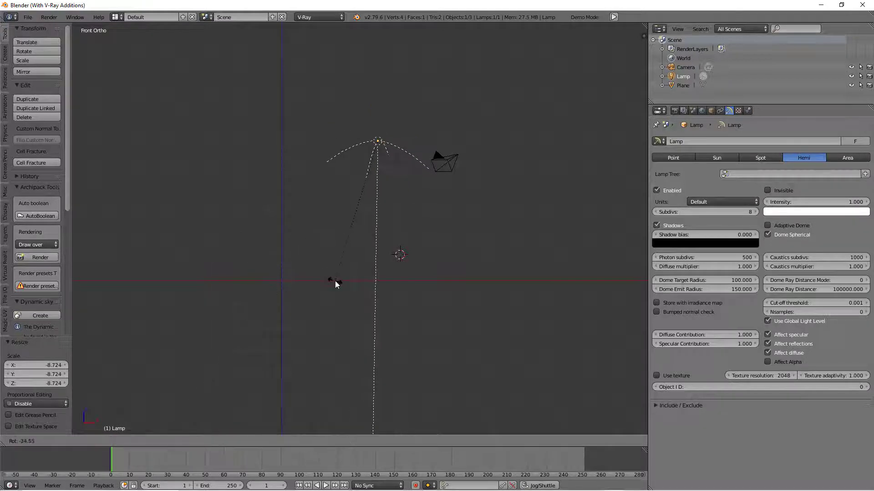
pyautogui.click(335, 282)
# Step: Start the Screencast Keys display and hide both side panels of the 3D view
pyautogui.press('n')
pyautogui.scroll(-10, 594, 294)
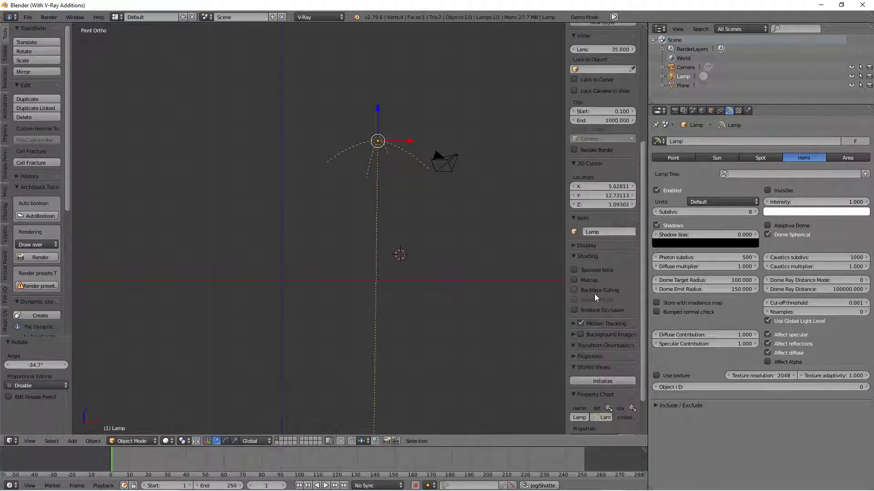
pyautogui.click(595, 426)
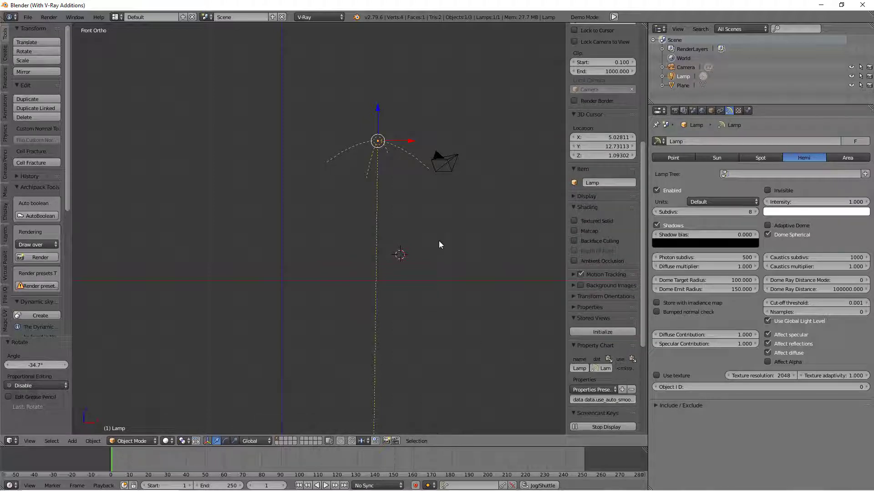
pyautogui.press('n')
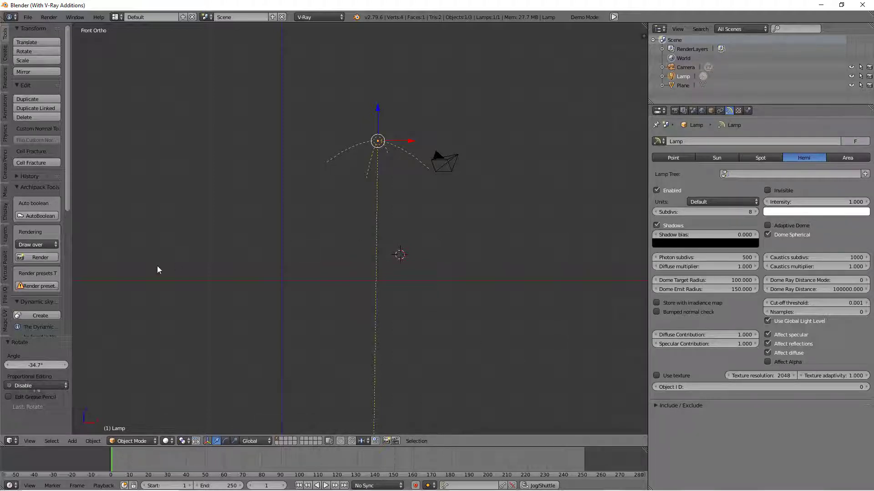
pyautogui.press('t')
# Step: Add a Spot lamp to the scene
pyautogui.moveTo(285, 249); pyautogui.dragTo(284, 295, button='middle')
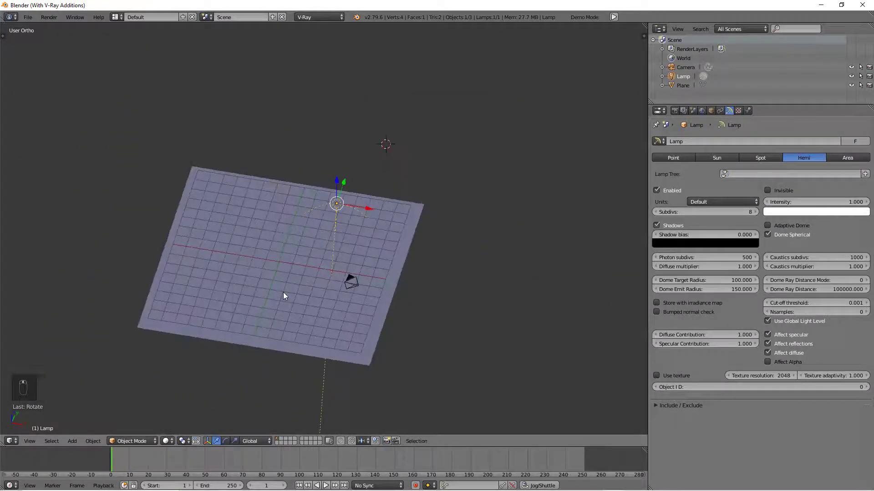
pyautogui.hotkey('shift', 'a')
pyautogui.moveTo(266, 392)
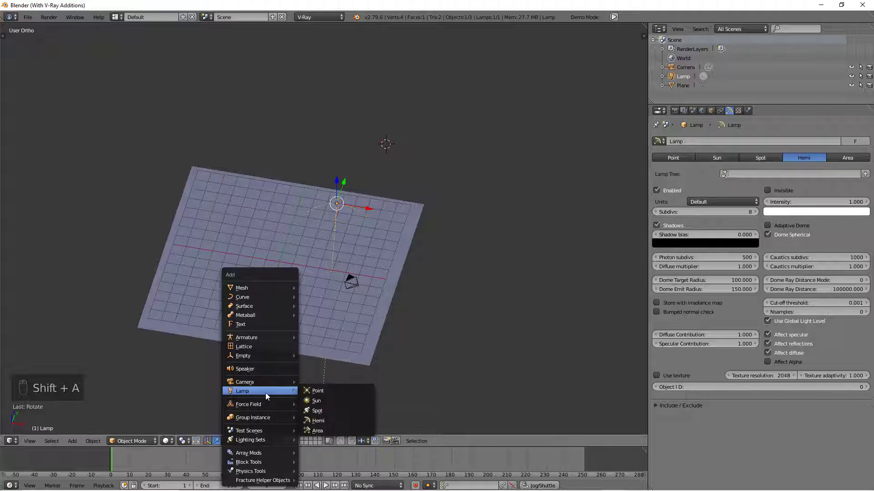
pyautogui.click(327, 354)
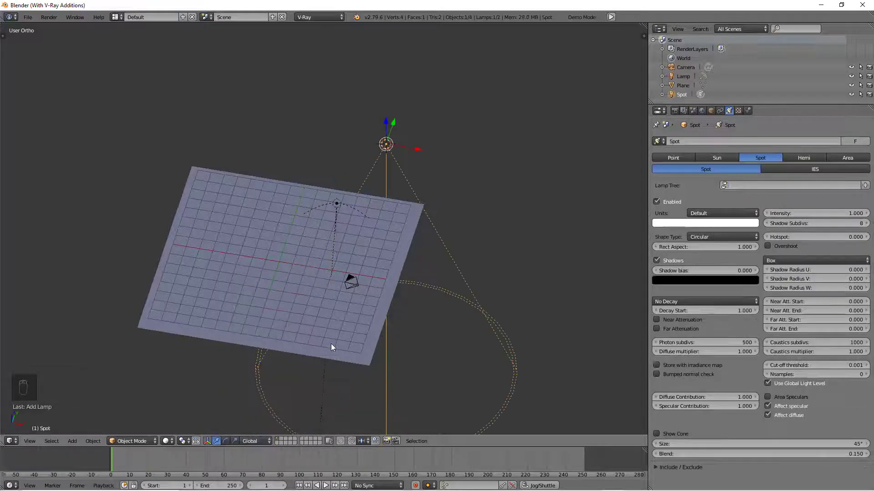
# Step: Tilt the spot lamp diagonally downward in the front view and move it up and away on the negative X side
pyautogui.press('KP_1')
pyautogui.press('r')
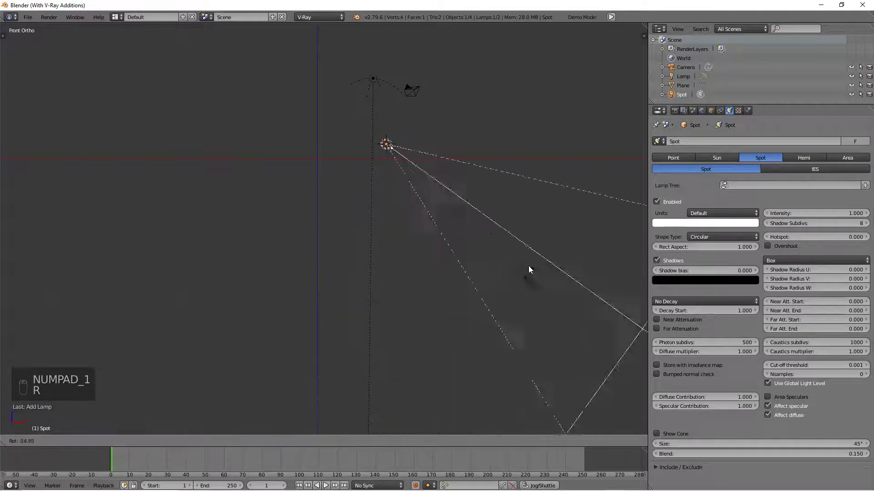
pyautogui.click(519, 250)
pyautogui.press('g')
pyautogui.click(330, 168)
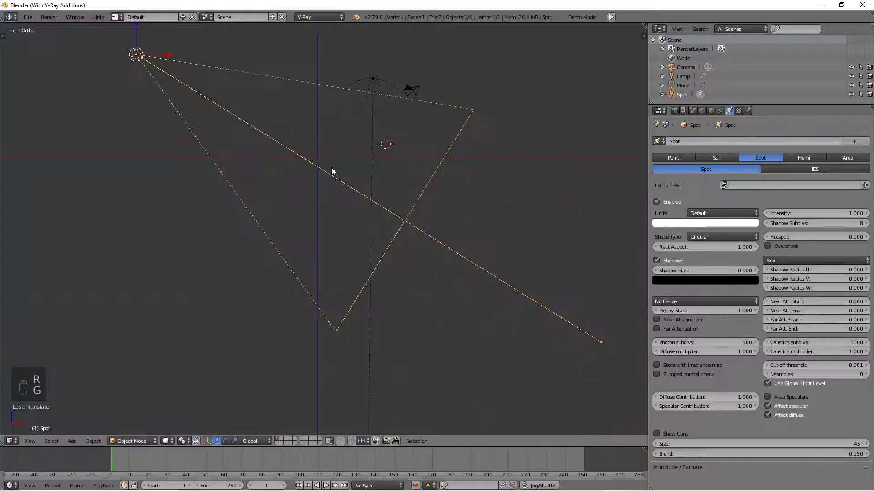
# Step: Move the spot lamp in the top view to outside the plane's front corner on the negative X side
pyautogui.press('KP_7')
pyautogui.scroll(-2, 331, 168)
pyautogui.press('g')
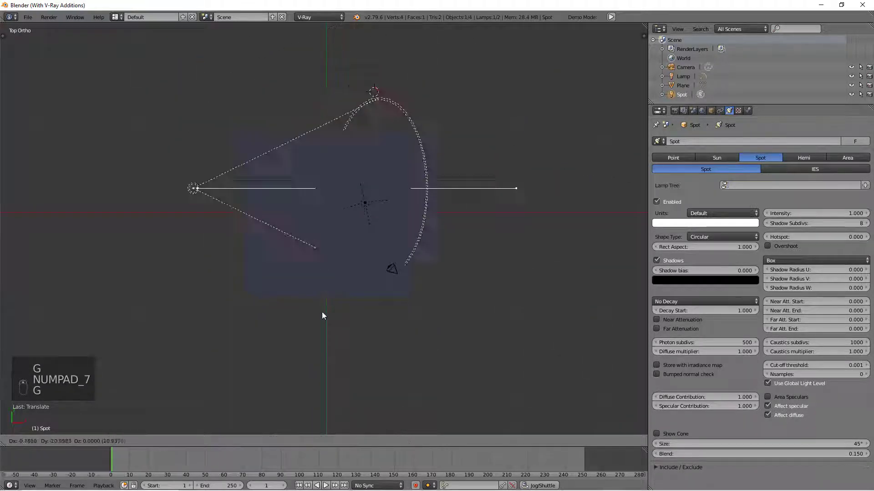
pyautogui.click(335, 394)
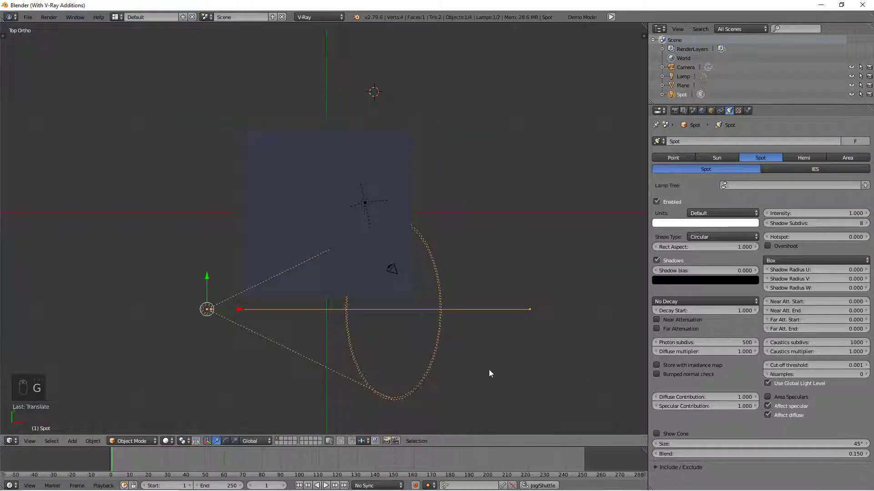
# Step: Turn the spot lamp toward the back in the top view and move it in front of the plane, aimed across it
pyautogui.press('r')
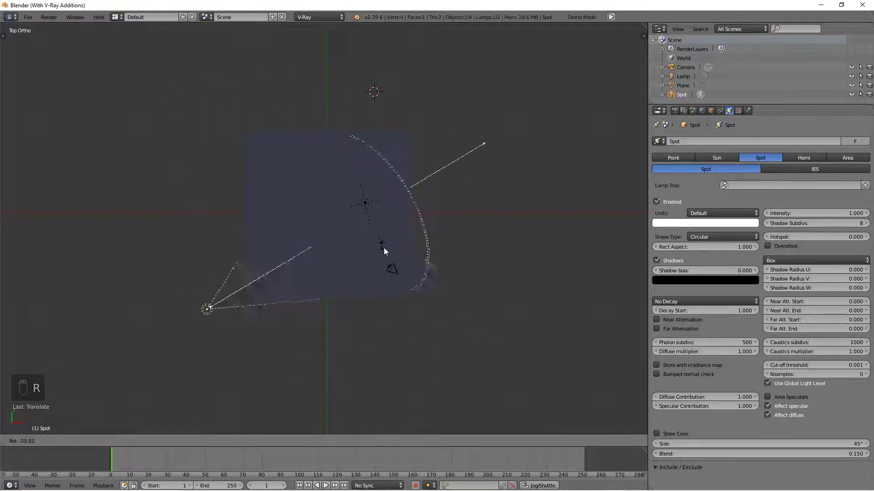
pyautogui.click(373, 337)
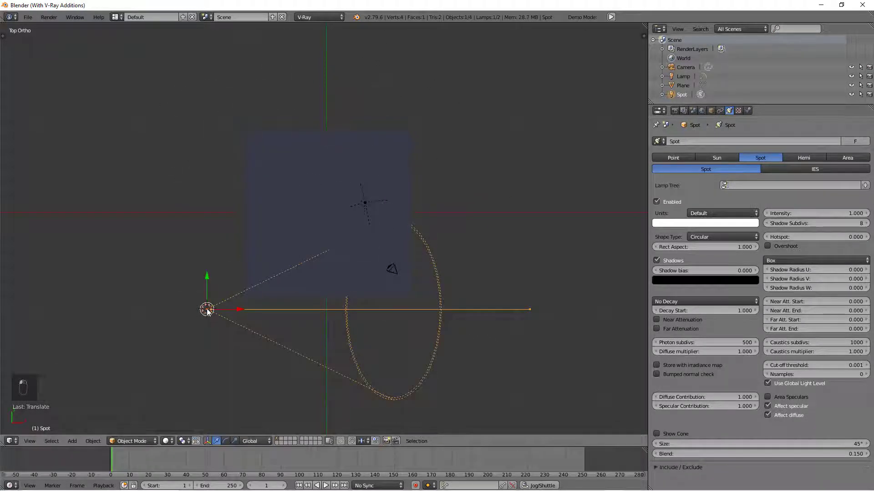
pyautogui.press('r')
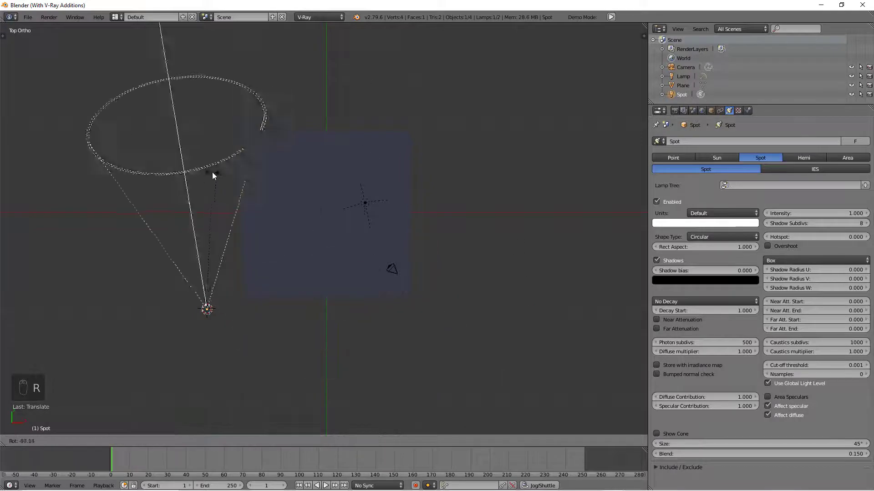
pyautogui.click(193, 187)
pyautogui.press('g')
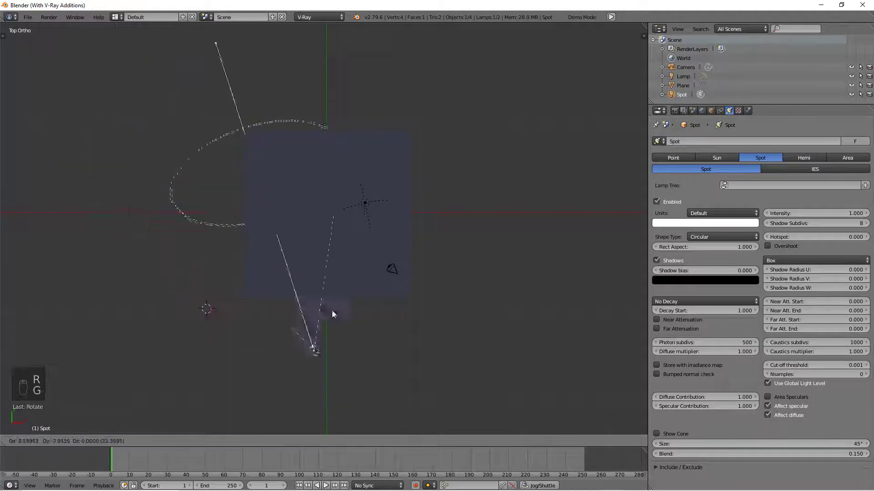
pyautogui.click(355, 328)
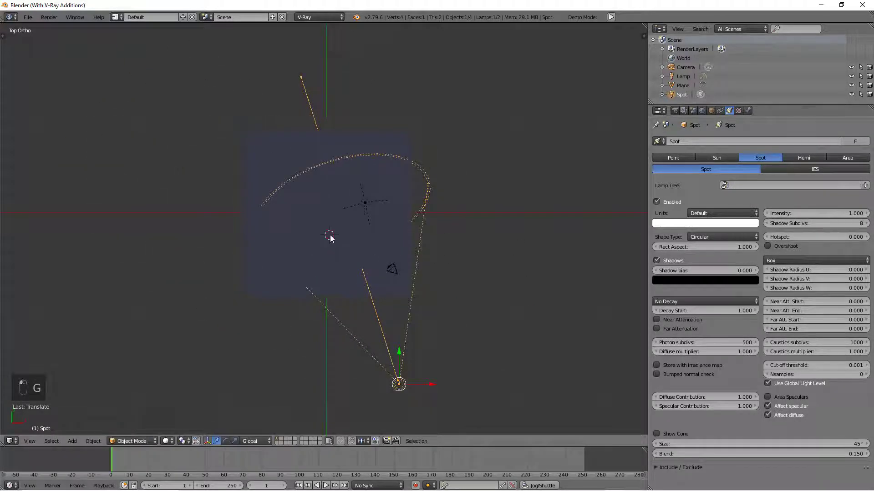
# Step: Add a cube and place it near the middle of the plane in the top view
pyautogui.hotkey('shift', 'a')
pyautogui.moveTo(305, 132)
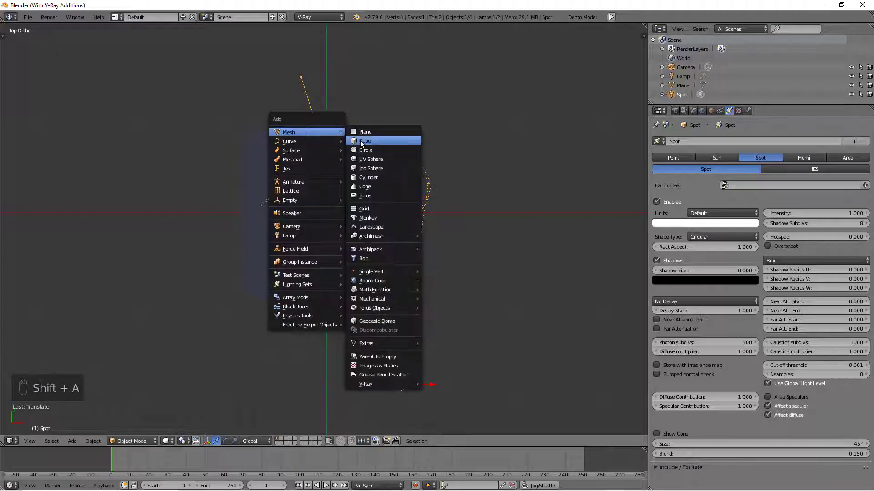
pyautogui.click(360, 141)
pyautogui.press('g')
pyautogui.click(367, 219)
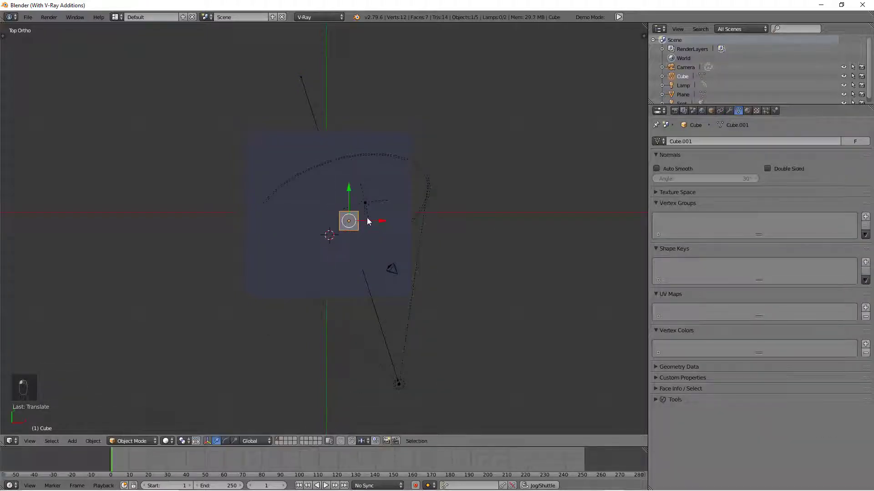
# Step: Rotate the spot lamp in the right side view so its beam aims at the cube
pyautogui.press('KP_1')
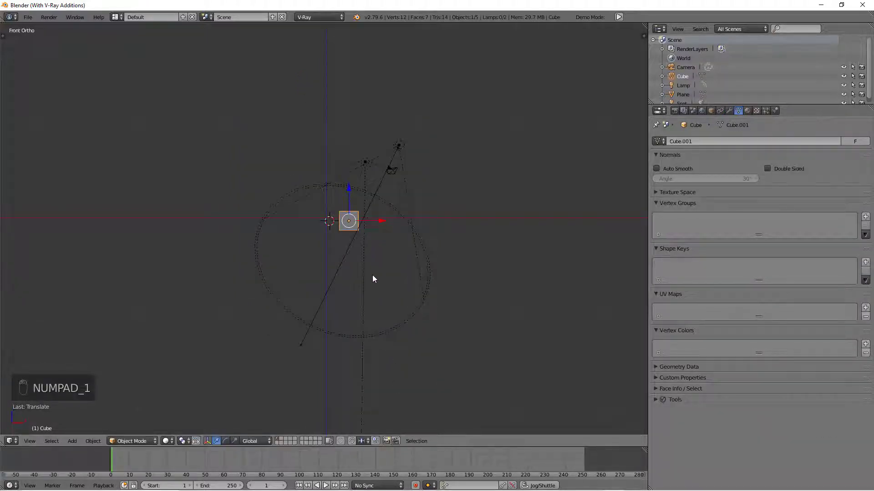
pyautogui.press('KP_3')
pyautogui.press('r')
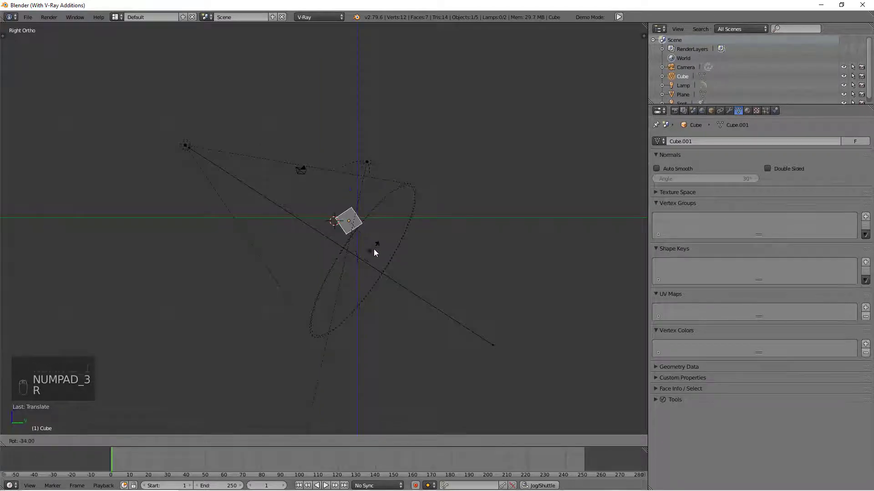
pyautogui.rightClick(356, 261)
pyautogui.rightClick(356, 264)
pyautogui.press('r')
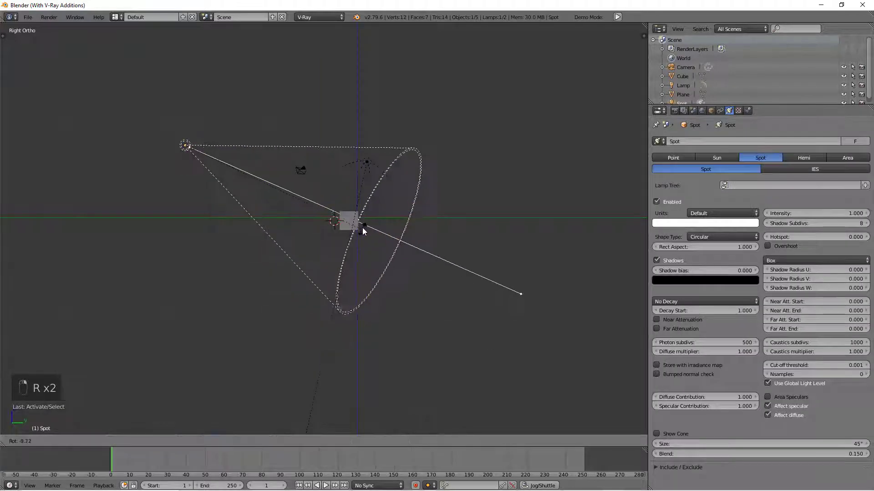
pyautogui.click(362, 233)
# Step: Align the camera to a nearly level side view centred on the cube and plane
pyautogui.moveTo(362, 233); pyautogui.dragTo(326, 230, button='middle')
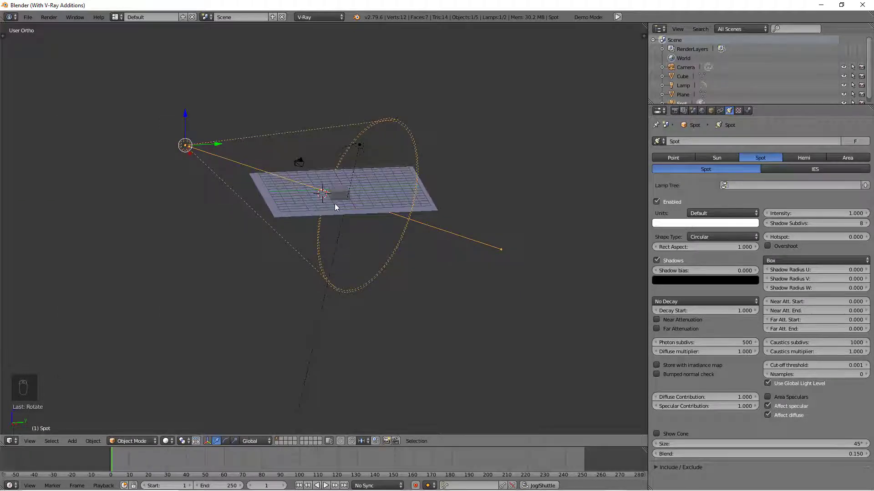
pyautogui.press('KP_1')
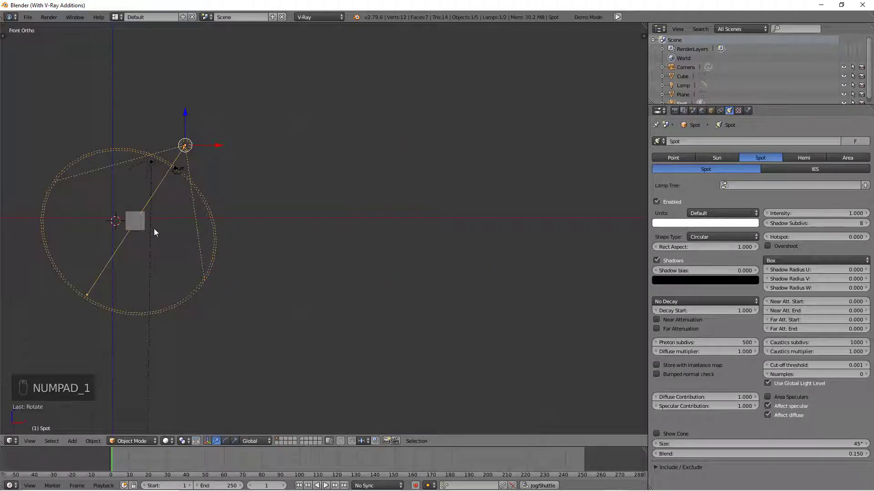
pyautogui.press('KP_3')
pyautogui.scroll(4, 351, 228)
pyautogui.moveTo(351, 227); pyautogui.dragTo(331, 220, button='middle')
pyautogui.scroll(4, 331, 213)
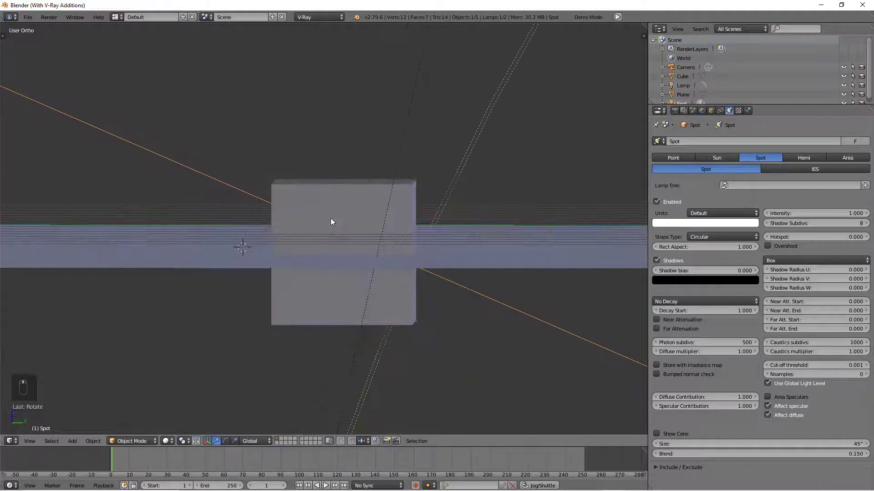
pyautogui.press('ctrl+alt+KP_0')
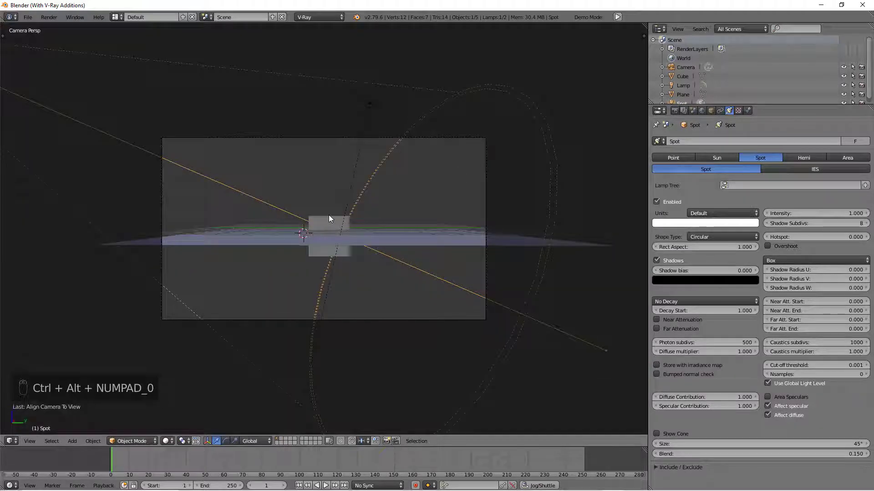
# Step: Move the camera forward along its local Z axis so the cube appears larger in the camera frame
pyautogui.click(329, 143)
pyautogui.press('g')
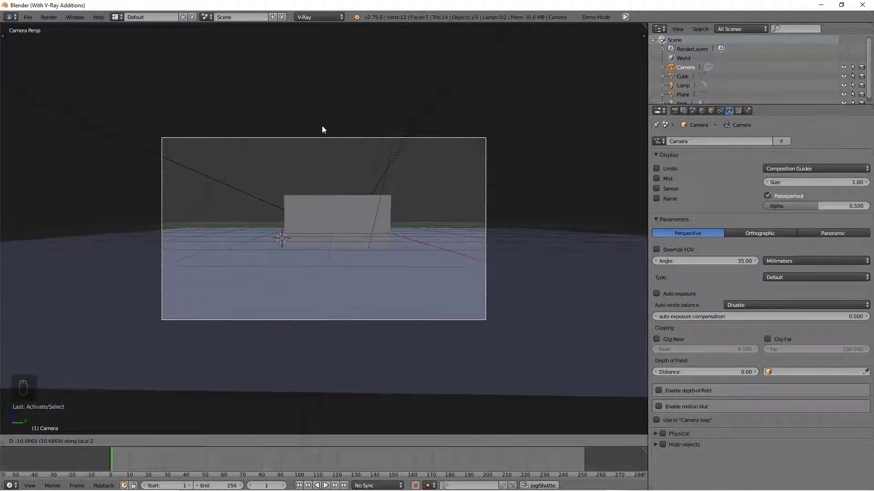
pyautogui.click(318, 139)
# Step: Raise the cube vertically until it stands on the plane, and move the camera up to frame it from slightly higher
pyautogui.rightClick(320, 203)
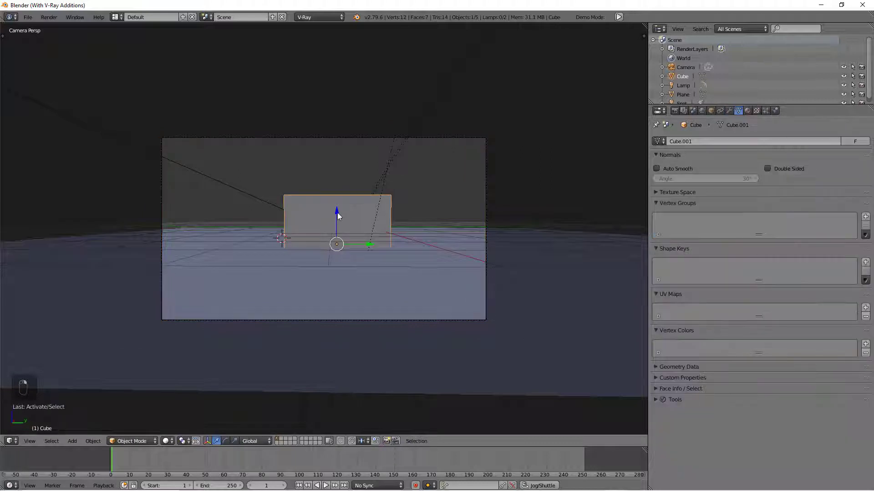
pyautogui.moveTo(337, 214); pyautogui.dragTo(334, 168)
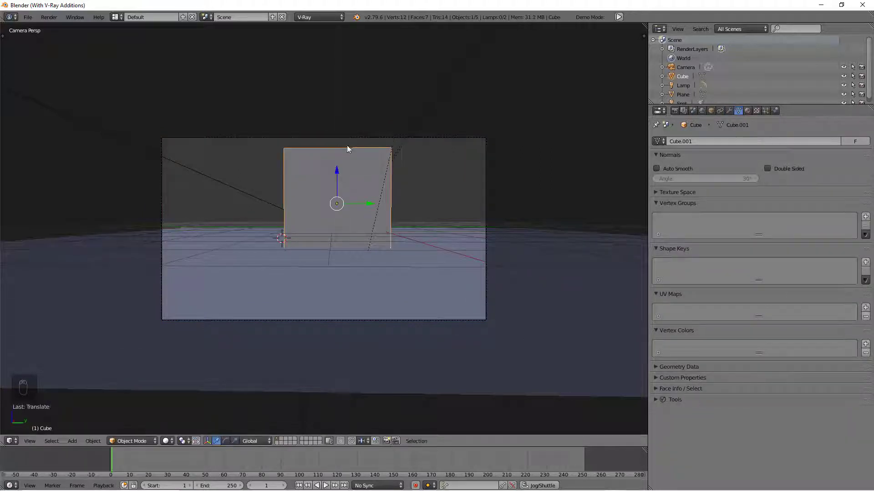
pyautogui.rightClick(348, 138)
pyautogui.press('g')
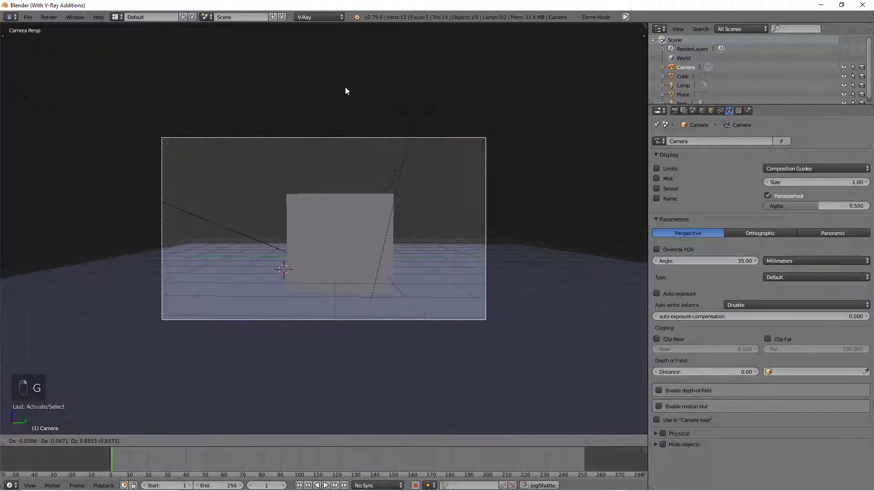
pyautogui.click(339, 105)
# Step: Rotate the spot lamp about -3 degrees in the top view so its beam passes through the cube
pyautogui.press('KP_7')
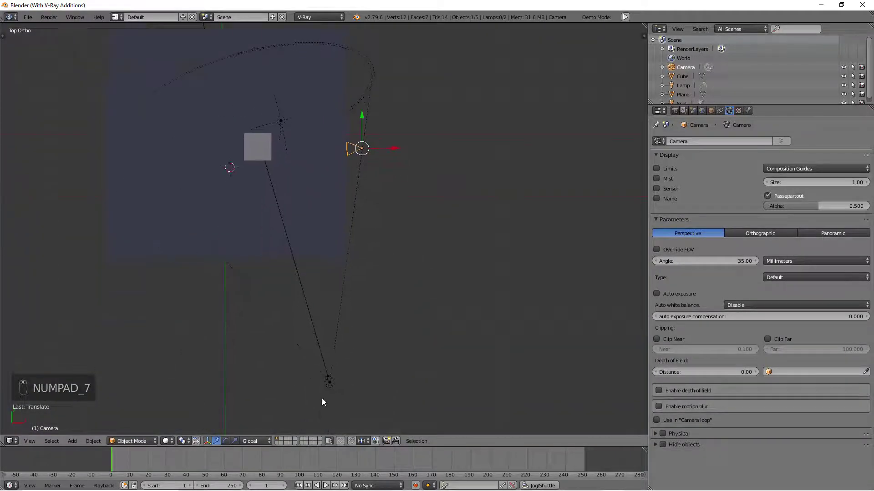
pyautogui.click(330, 379)
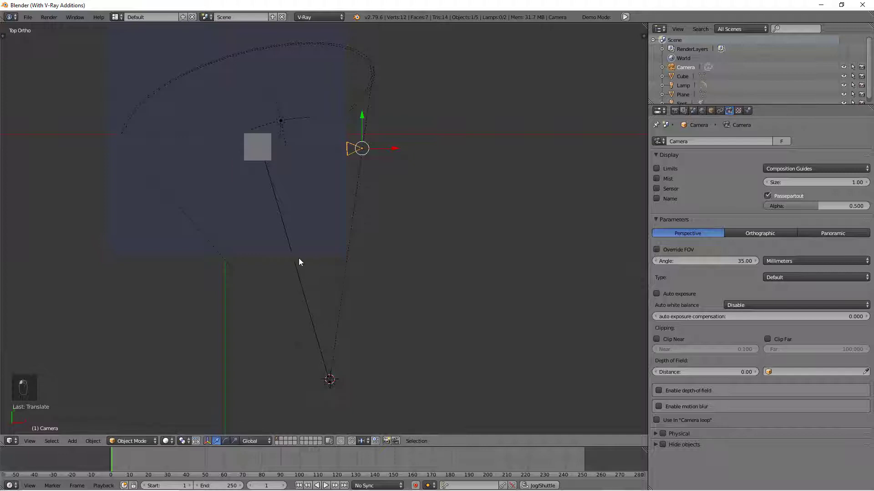
pyautogui.rightClick(310, 298)
pyautogui.press('r')
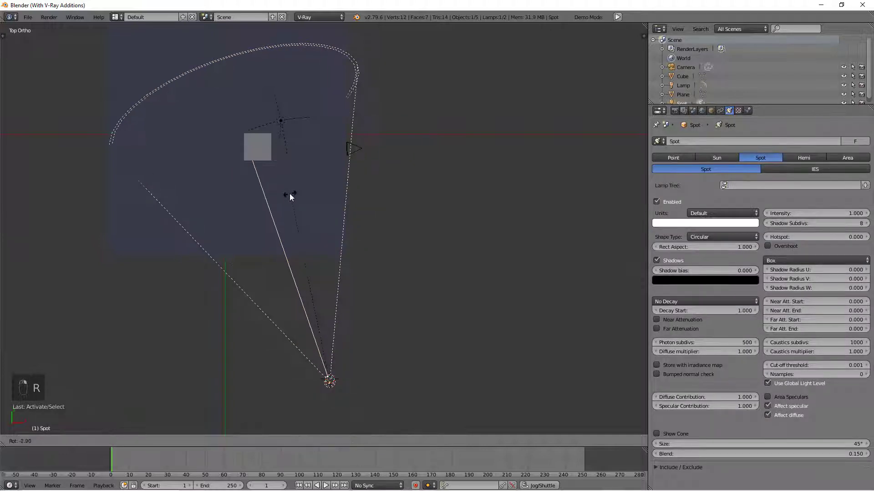
pyautogui.click(288, 193)
# Step: Add an area lamp just beyond the plane's back edge, on the opposite side from the spot lamp
pyautogui.keyDown('shift'); pyautogui.moveTo(322, 58); pyautogui.dragTo(355, 194, button='middle'); pyautogui.keyUp('shift')
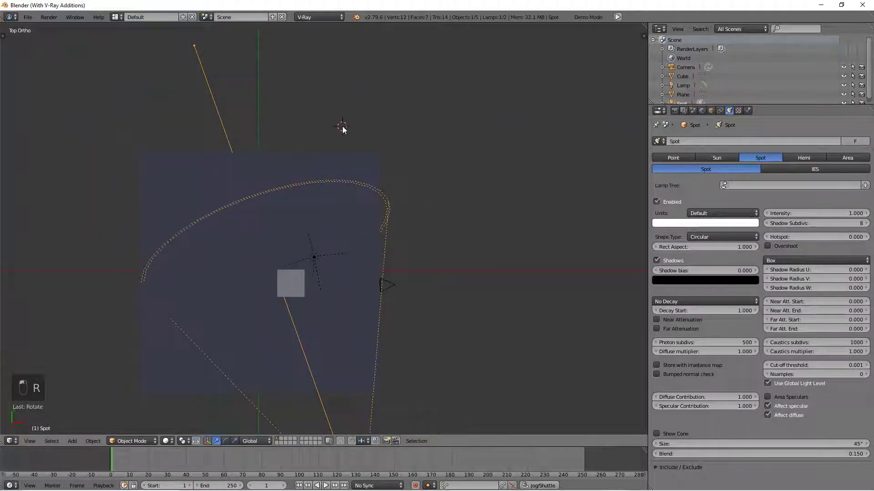
pyautogui.hotkey('shift', 'a')
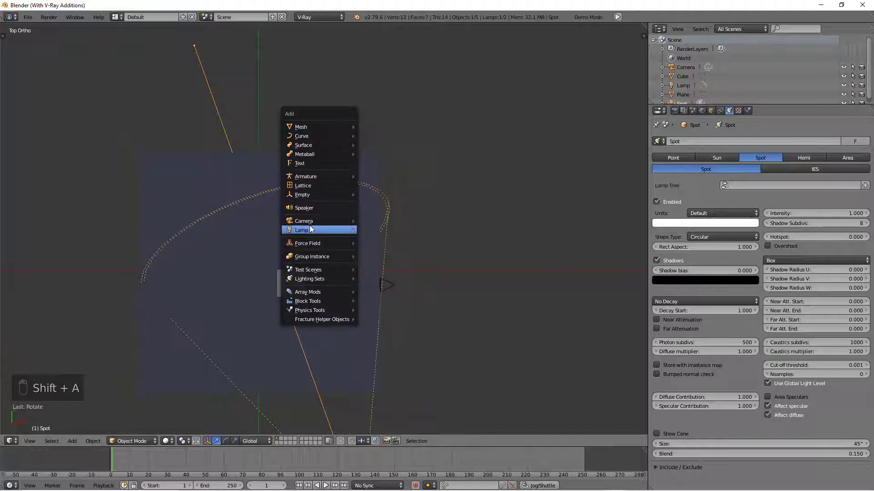
pyautogui.moveTo(310, 228)
pyautogui.click(389, 267)
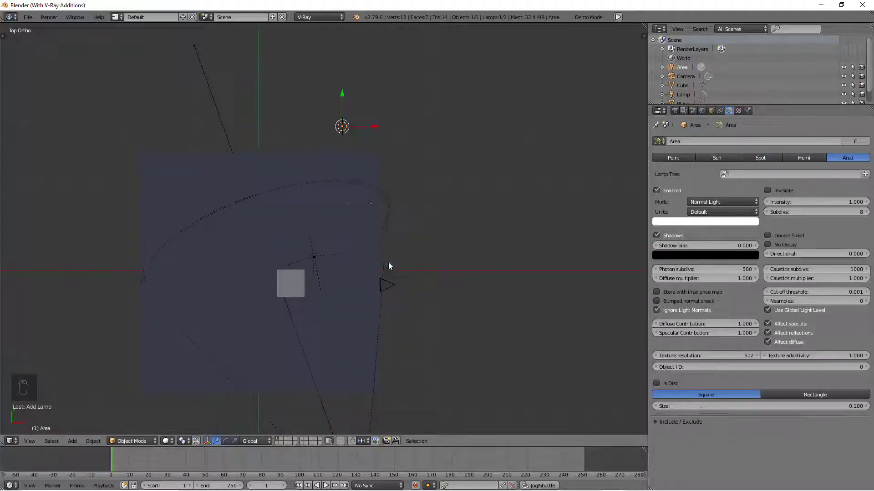
# Step: Change the area lamp's shape to a rectangle with an X size of 11 and a Y size of 6.5
pyautogui.moveTo(381, 170); pyautogui.dragTo(409, 209, button='middle')
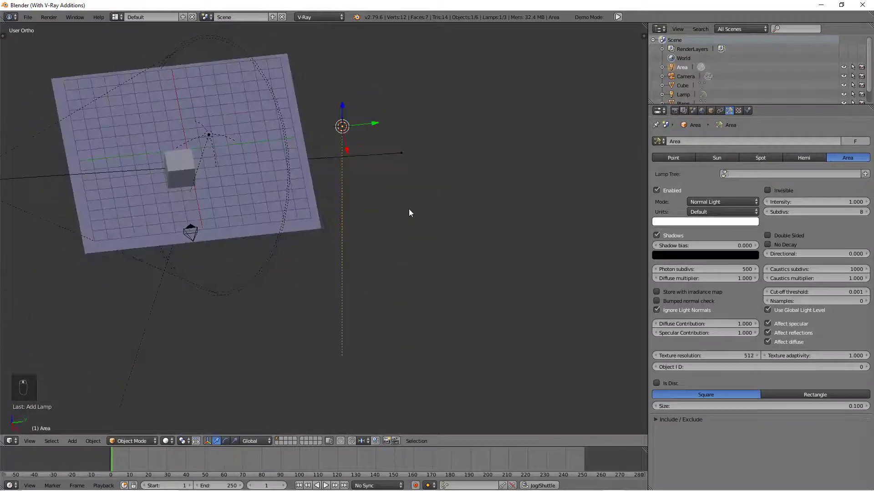
pyautogui.press('KP_1')
pyautogui.press('KP_3')
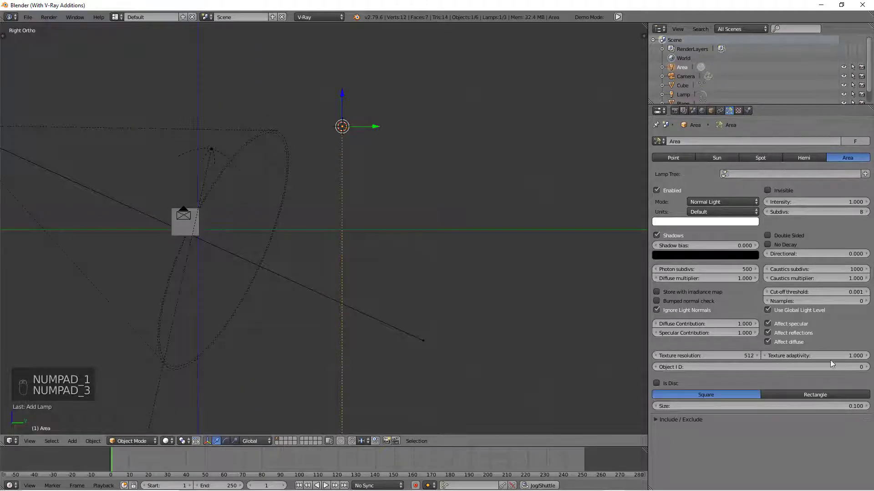
pyautogui.click(825, 393)
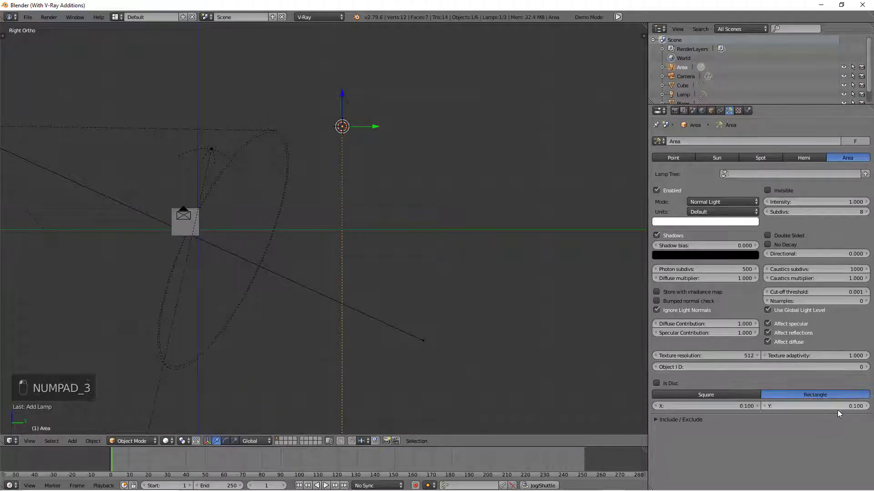
pyautogui.click(847, 406)
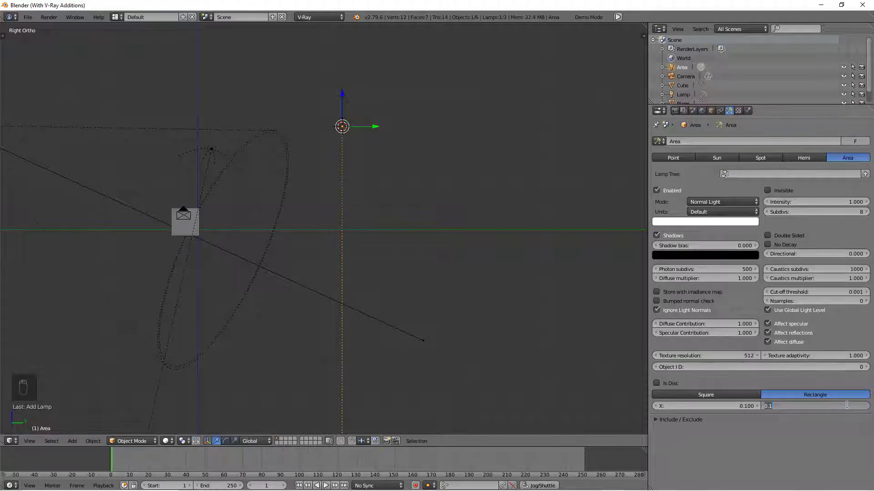
pyautogui.press('Return')
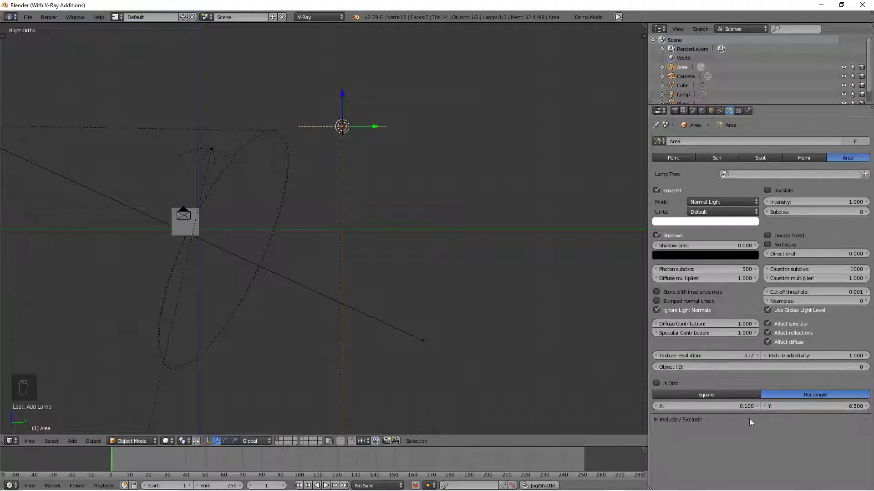
pyautogui.click(740, 407)
pyautogui.write('11')
pyautogui.press('Return')
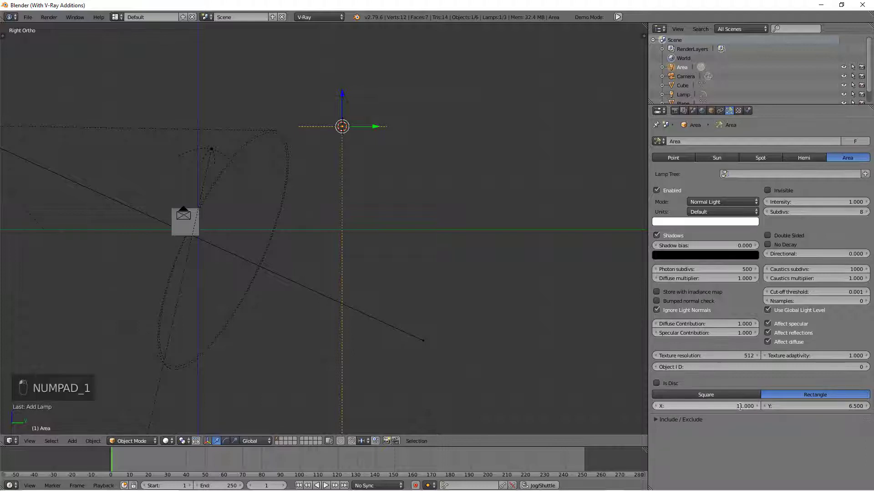
# Step: Rotate the area lamp nearly upright in the right side view, facing the cube, and move it lower and farther away
pyautogui.press('r')
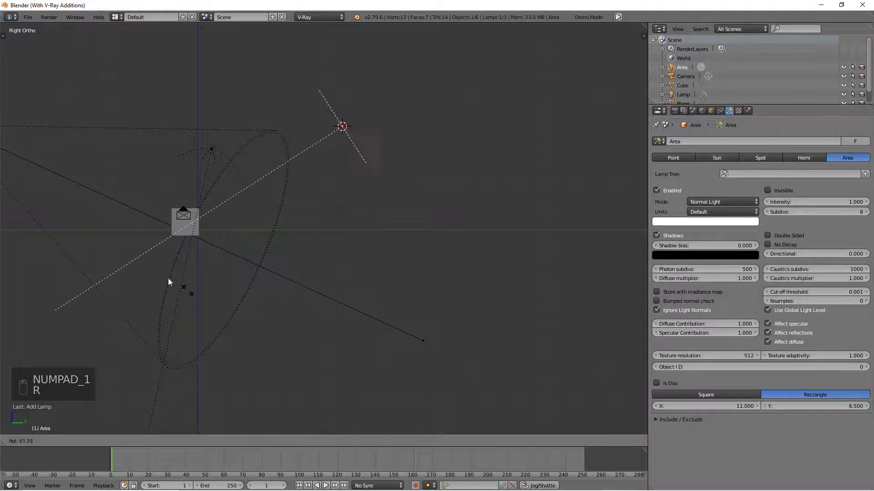
pyautogui.click(99, 220)
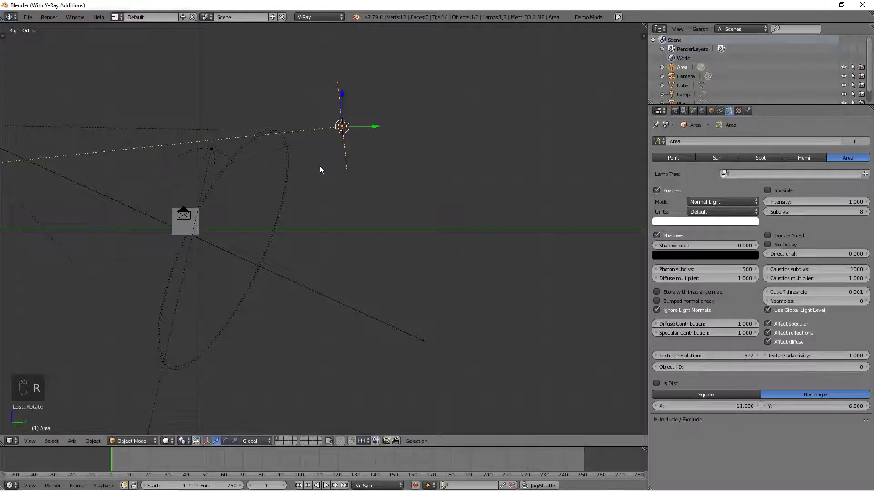
pyautogui.press('g')
pyautogui.click(364, 238)
# Step: Turn and shift the area lamp in the top view to the camera side, aiming its direction line at the cube
pyautogui.press('KP_7')
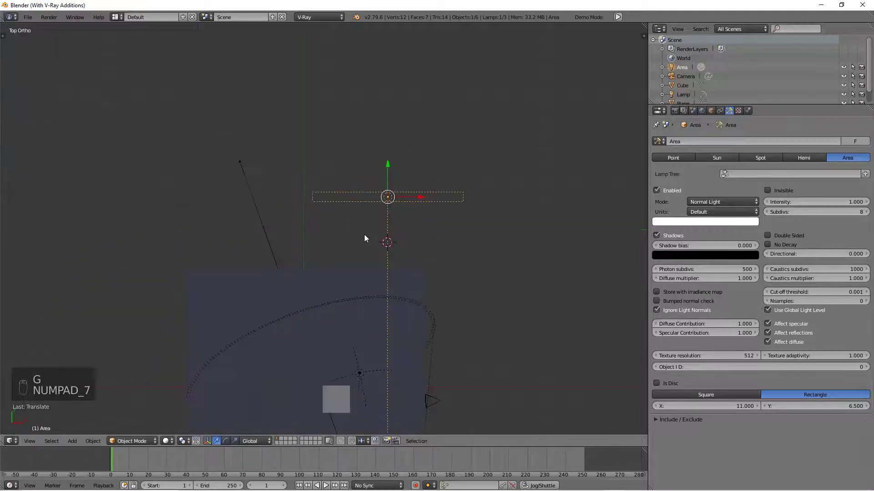
pyautogui.keyDown('shift'); pyautogui.moveTo(377, 304); pyautogui.dragTo(364, 177, button='middle'); pyautogui.keyUp('shift')
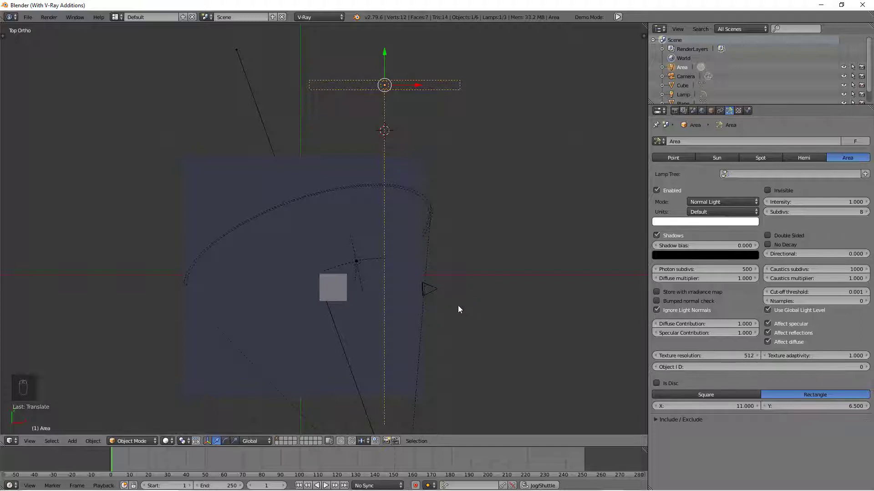
pyautogui.press('r')
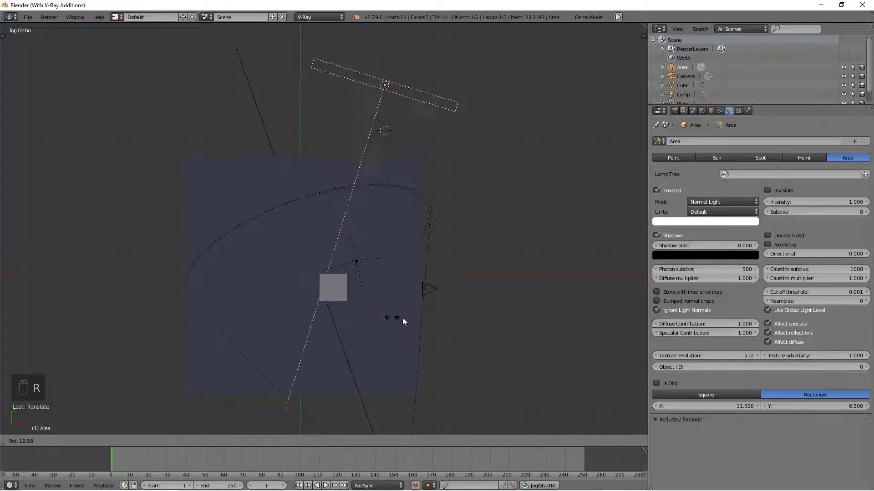
pyautogui.click(383, 317)
pyautogui.press('g')
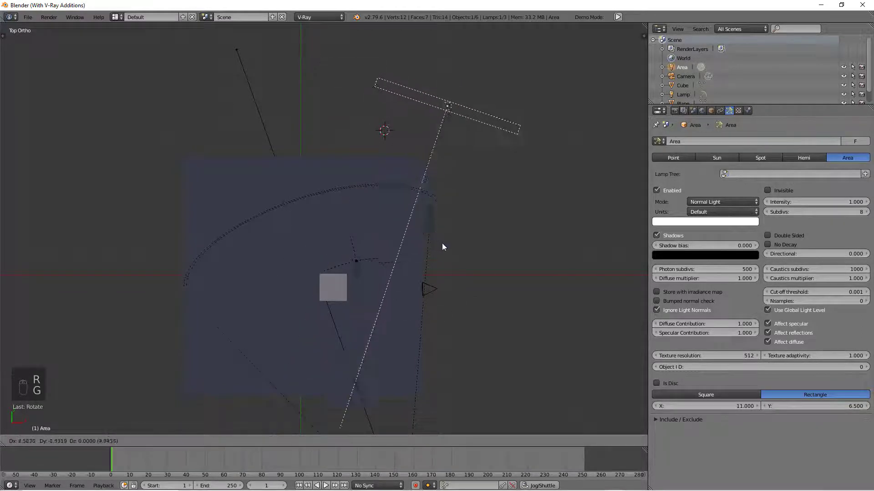
pyautogui.click(419, 231)
pyautogui.press('r')
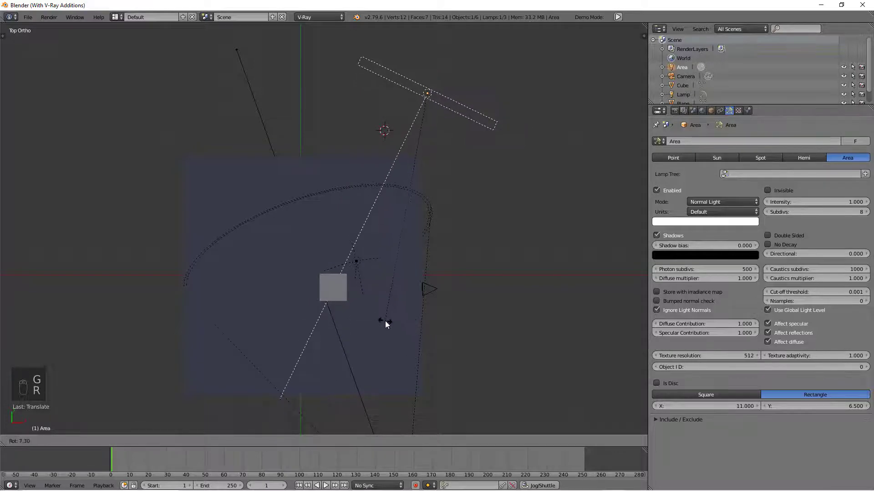
pyautogui.click(385, 321)
# Step: Move the spot lamp slightly toward the camera side and rotate it so its beam still aims at the cube
pyautogui.press('KP_0')
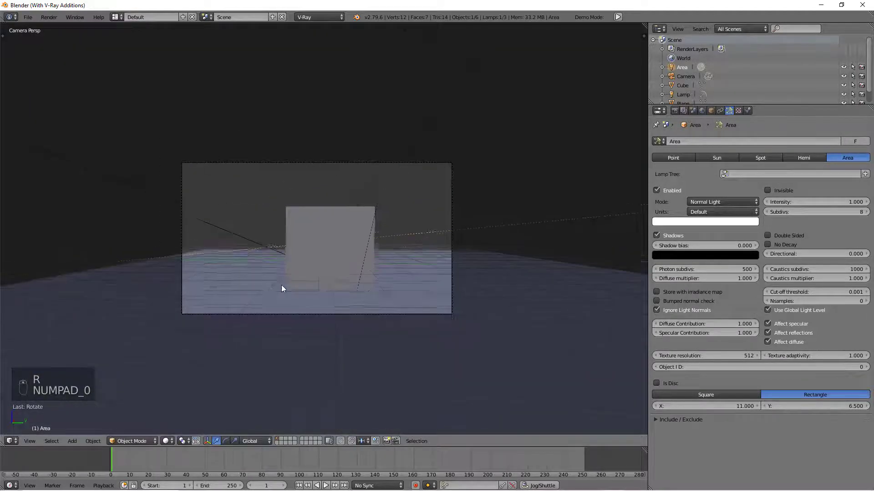
pyautogui.moveTo(281, 285); pyautogui.dragTo(341, 270, button='middle')
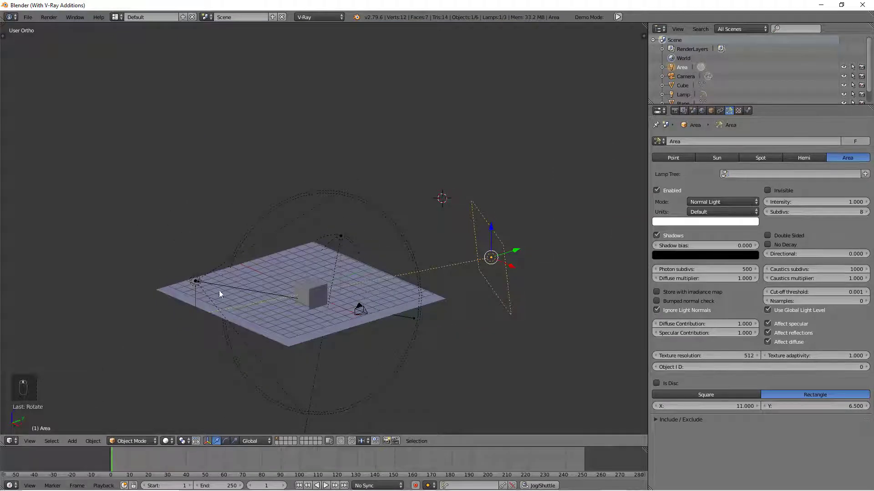
pyautogui.rightClick(219, 290)
pyautogui.rightClick(197, 283)
pyautogui.moveTo(197, 282); pyautogui.dragTo(245, 305, button='middle')
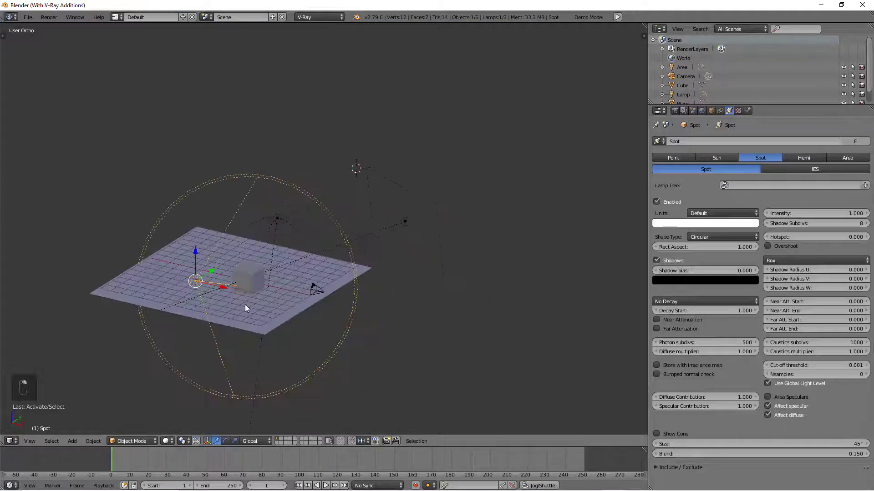
pyautogui.press('g')
pyautogui.click(267, 305)
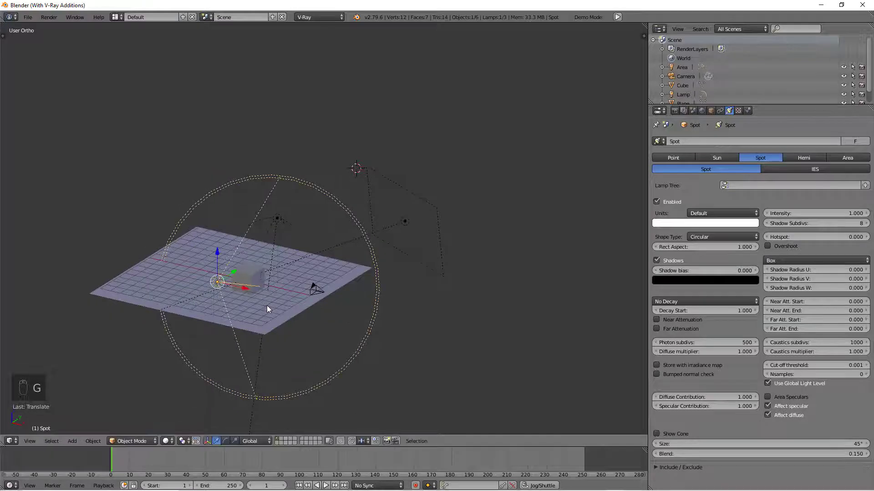
pyautogui.moveTo(266, 305); pyautogui.dragTo(265, 319, button='middle')
pyautogui.press('r')
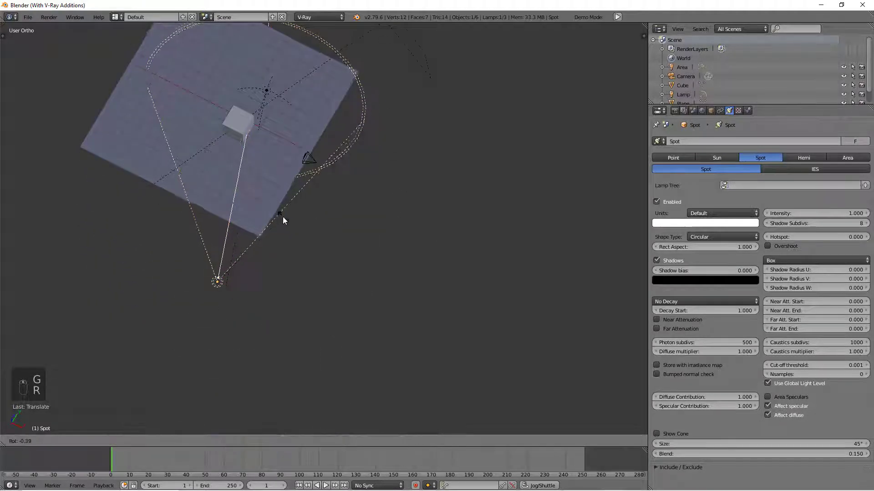
pyautogui.click(280, 214)
pyautogui.moveTo(280, 214); pyautogui.dragTo(278, 190, button='middle')
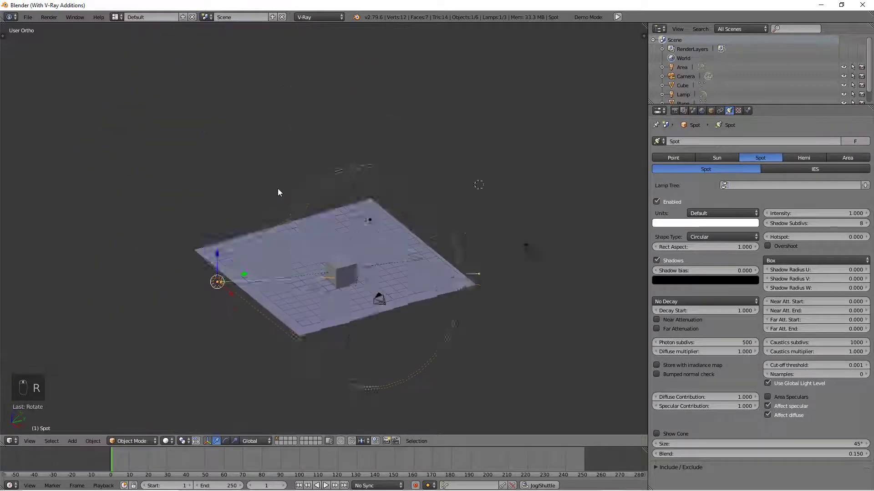
# Step: Shift the camera slightly in the camera view to reframe the cube
pyautogui.press('KP_0')
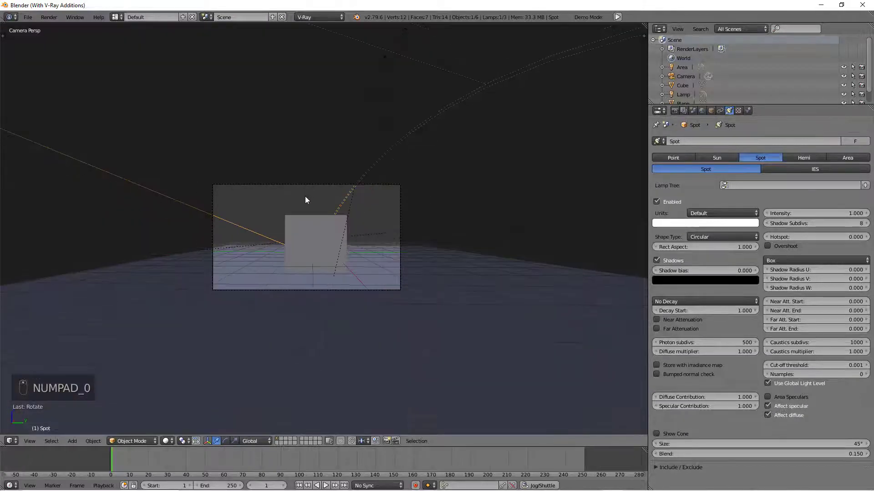
pyautogui.rightClick(317, 184)
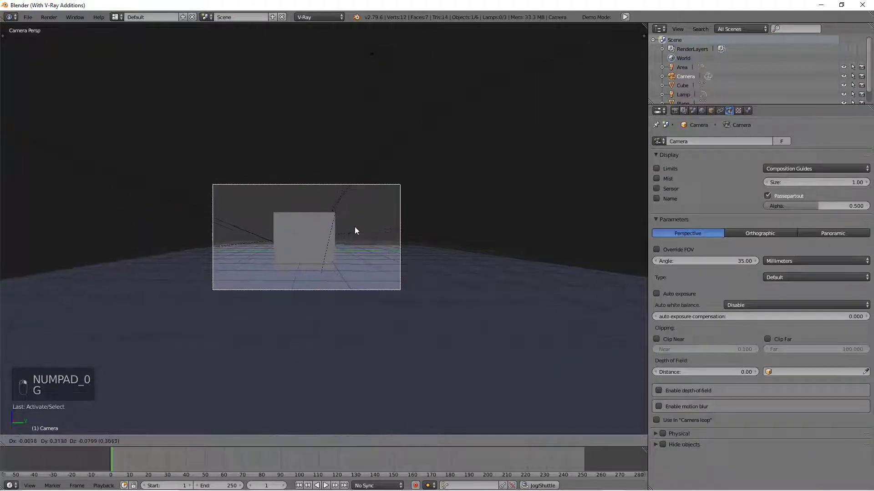
pyautogui.press('g')
pyautogui.click(348, 190)
# Step: Set the area lamp's intensity to 3 and bring the light settings notes back up in Notepad
pyautogui.moveTo(347, 189); pyautogui.dragTo(364, 205, button='middle')
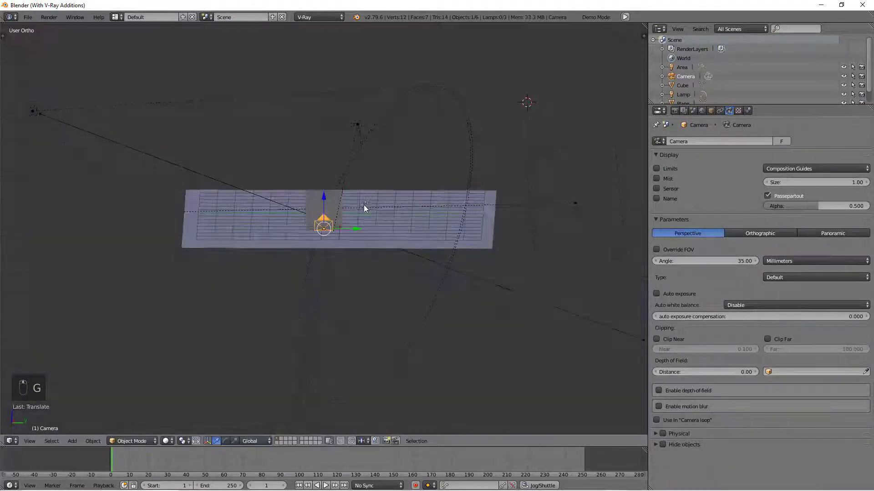
pyautogui.scroll(-3, 359, 193)
pyautogui.rightClick(362, 165)
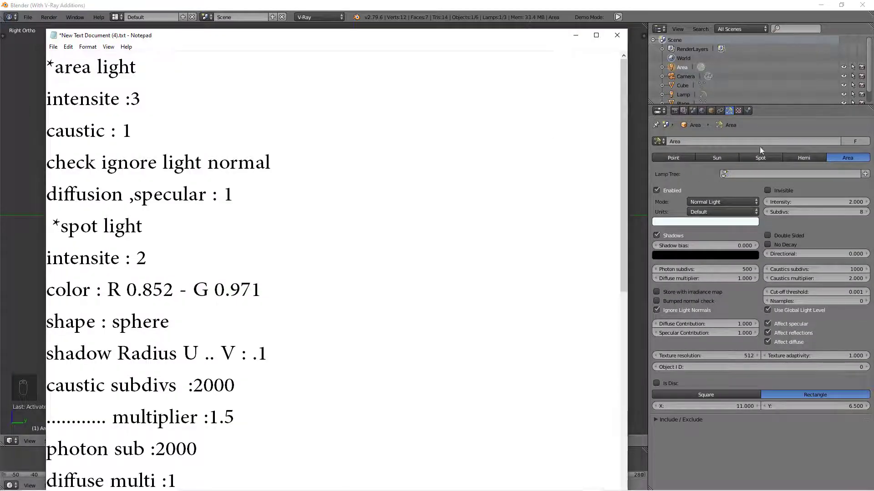
pyautogui.click(857, 199)
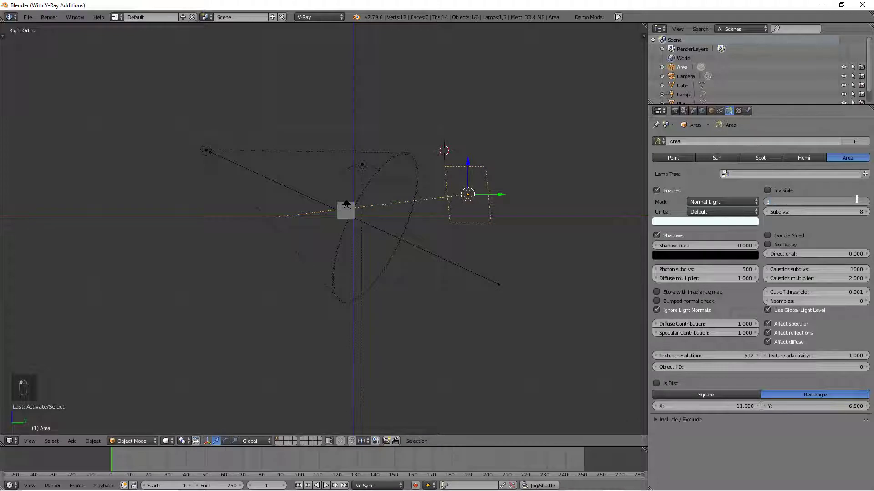
pyautogui.write('3')
pyautogui.press('Return')
pyautogui.click(592, 483)
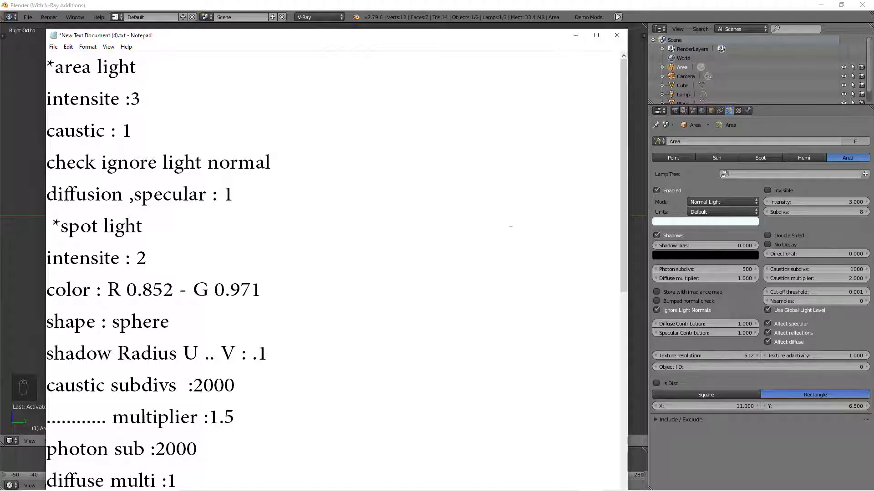
# Step: Put the notes away, select the spot lamp in the side view and set its intensity to 2
pyautogui.click(575, 37)
pyautogui.rightClick(207, 153)
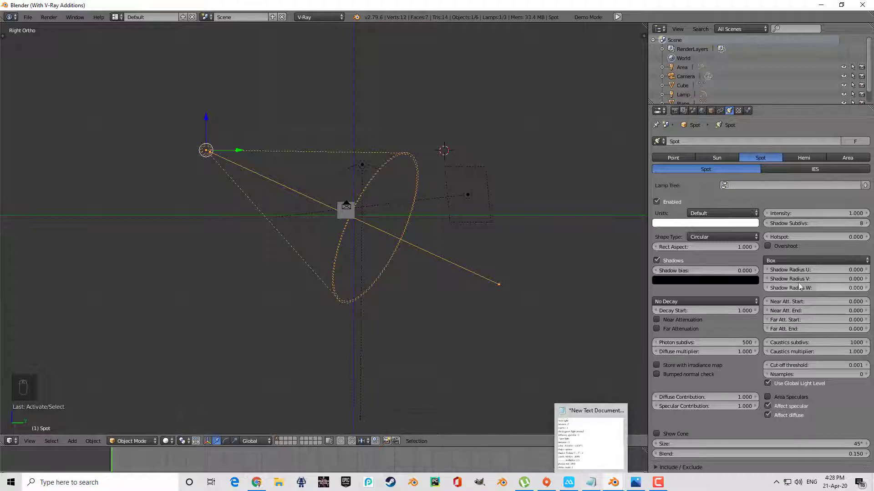
pyautogui.click(844, 213)
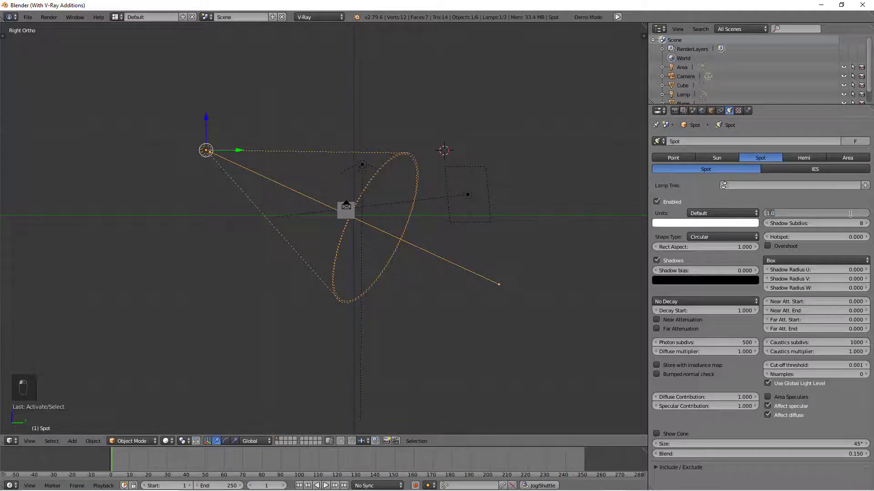
pyautogui.write('2')
pyautogui.press('Return')
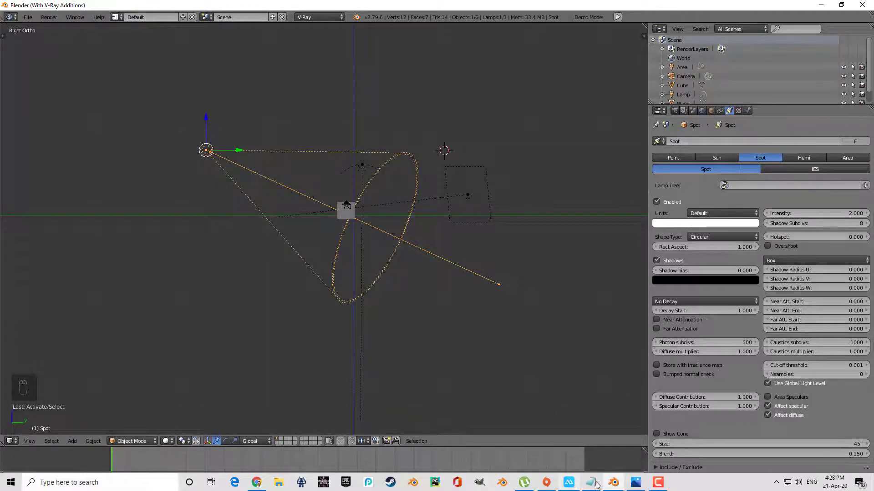
# Step: Arrange the Notepad light settings beside a narrowed Blender window, widening the lamp properties area so both are readable
pyautogui.click(592, 483)
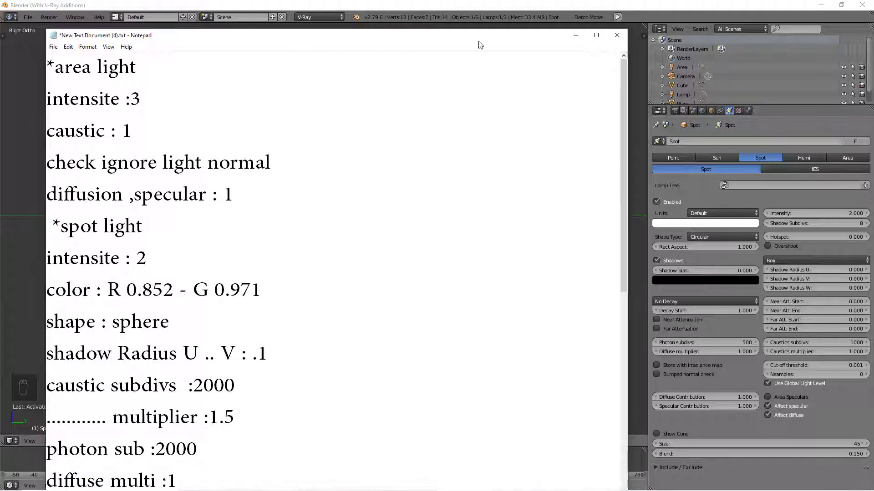
pyautogui.moveTo(355, 41); pyautogui.dragTo(675, 40)
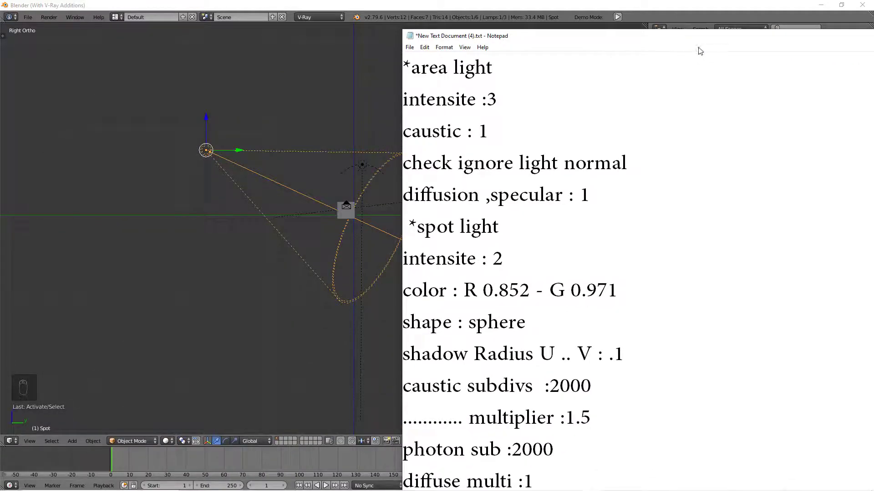
pyautogui.click(842, 5)
pyautogui.moveTo(614, 11); pyautogui.dragTo(425, 26)
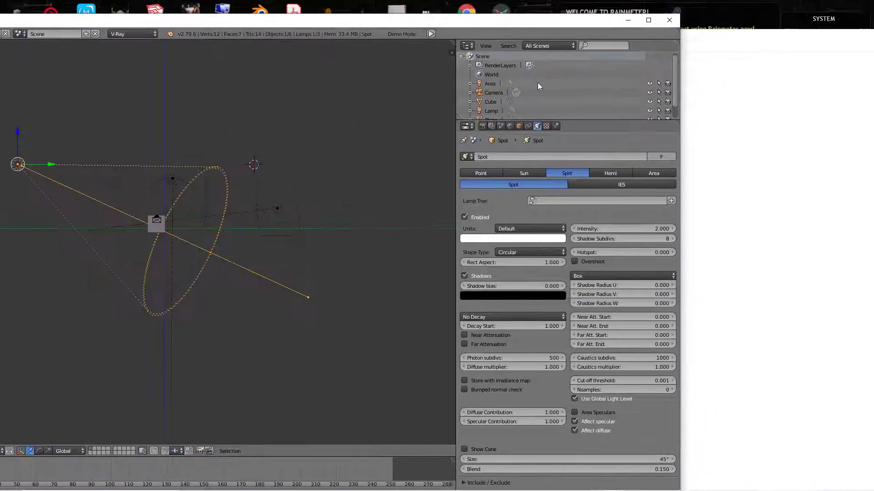
pyautogui.moveTo(679, 201); pyautogui.dragTo(360, 200)
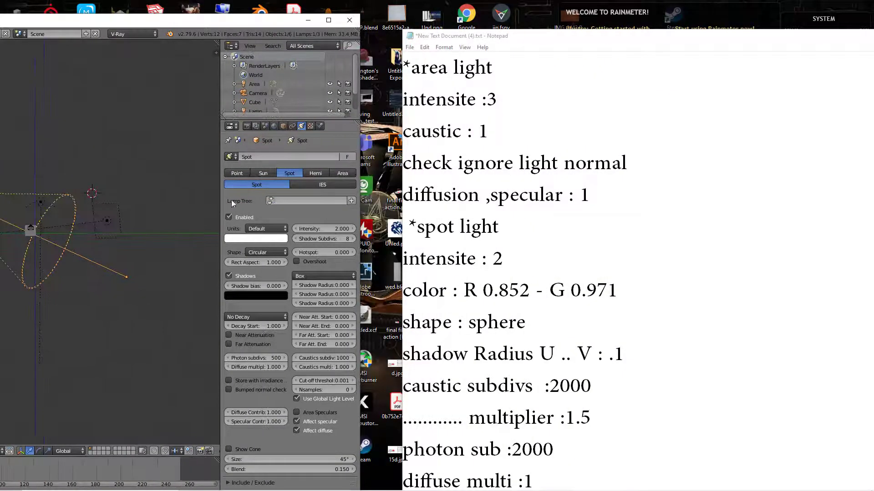
pyautogui.moveTo(221, 203); pyautogui.dragTo(83, 205)
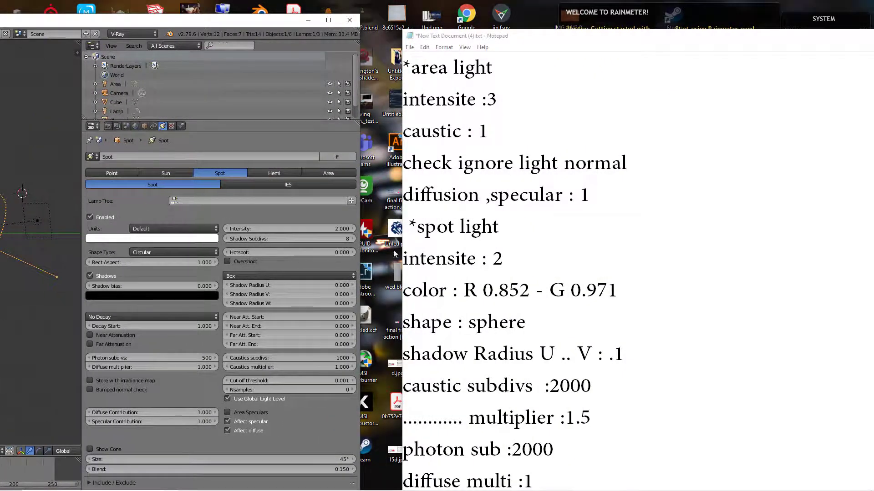
pyautogui.scroll(-1, 443, 225)
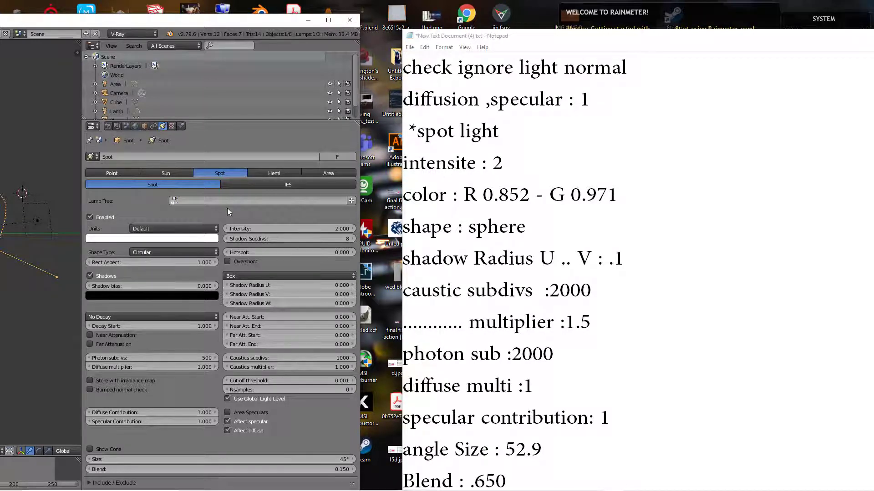
# Step: Set the spot lamp's color to R 0.852 and G 0.971
pyautogui.click(144, 238)
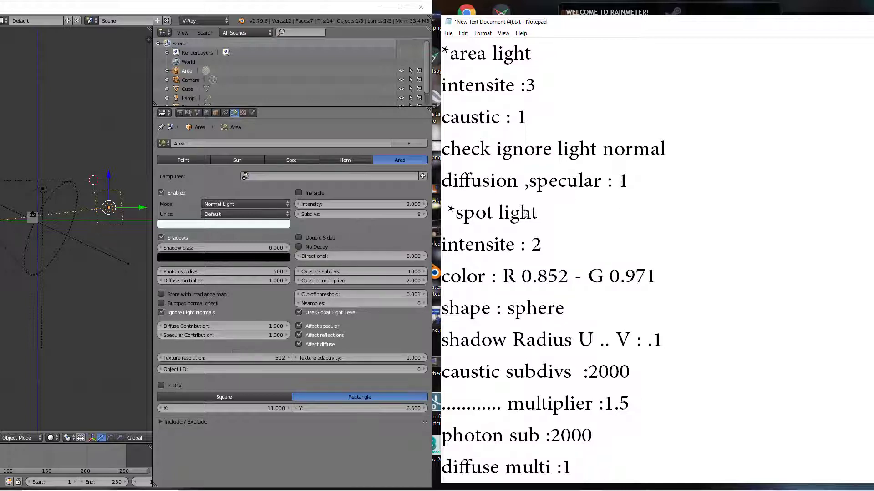
pyautogui.rightClick(58, 183)
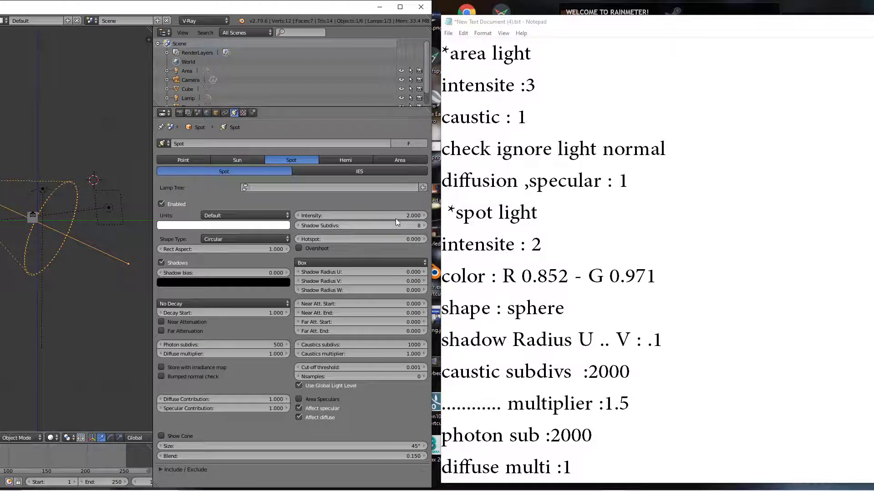
pyautogui.click(257, 226)
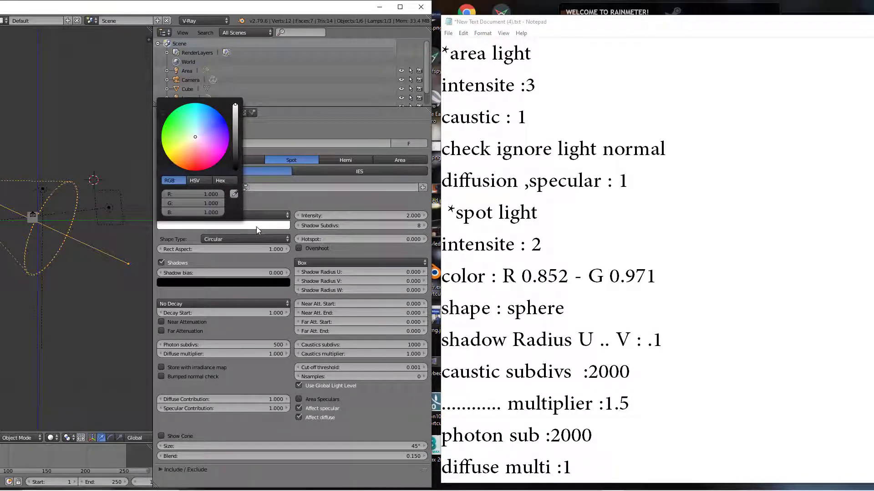
pyautogui.click(257, 227)
pyautogui.click(256, 226)
pyautogui.click(212, 195)
pyautogui.write('.852')
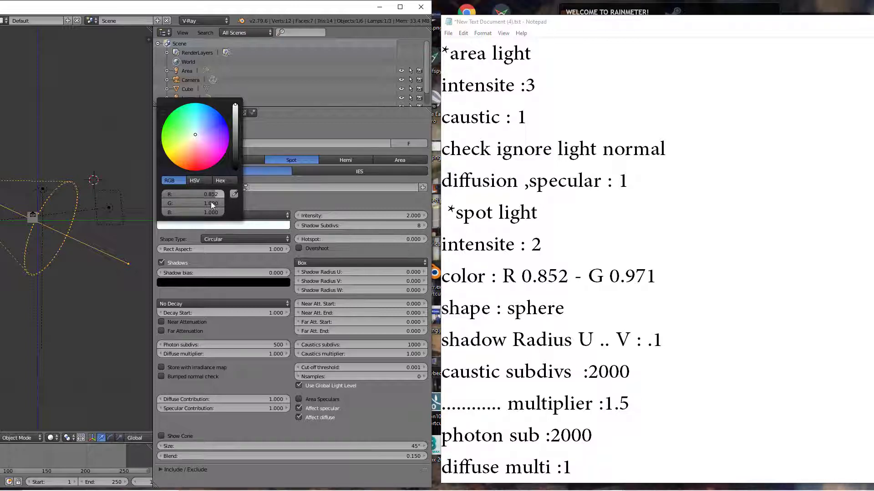
pyautogui.click(209, 204)
pyautogui.press('BackSpace')
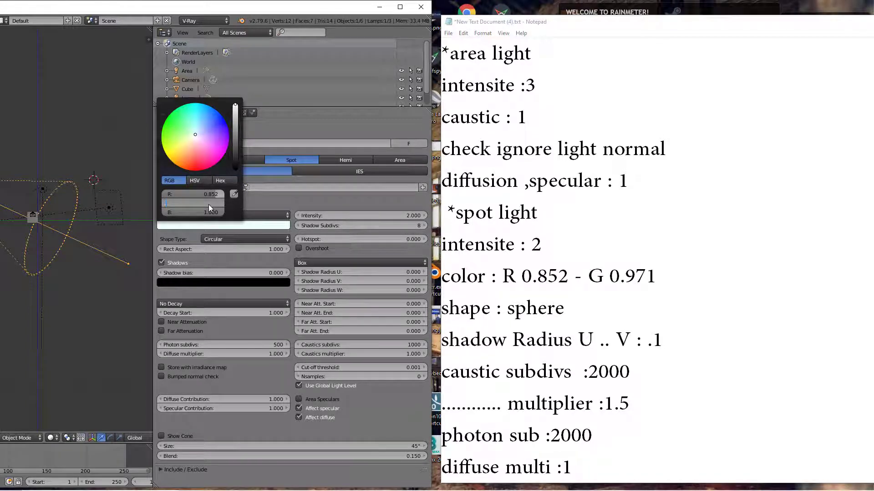
pyautogui.write('.971')
pyautogui.press('Return')
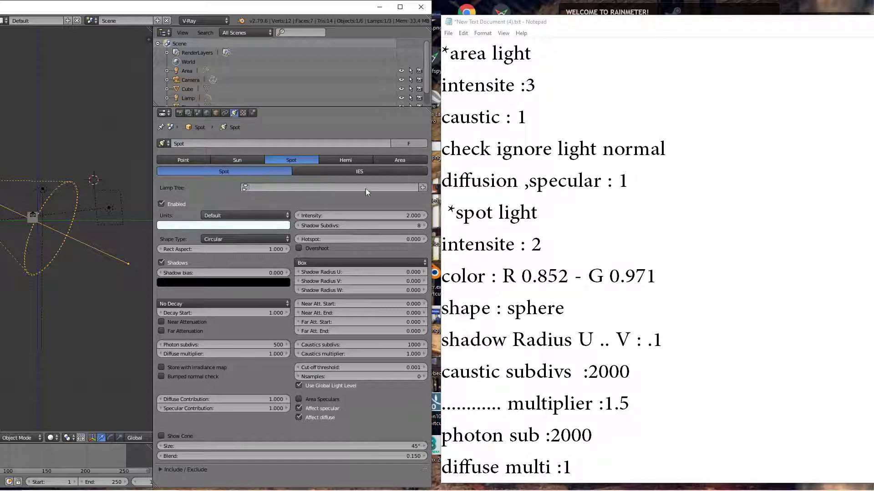
# Step: Set the spot lamp's shadow shape to Sphere with Shadow Radius U and V at 0.1
pyautogui.click(310, 263)
pyautogui.click(304, 242)
pyautogui.click(406, 272)
pyautogui.press('BackSpace')
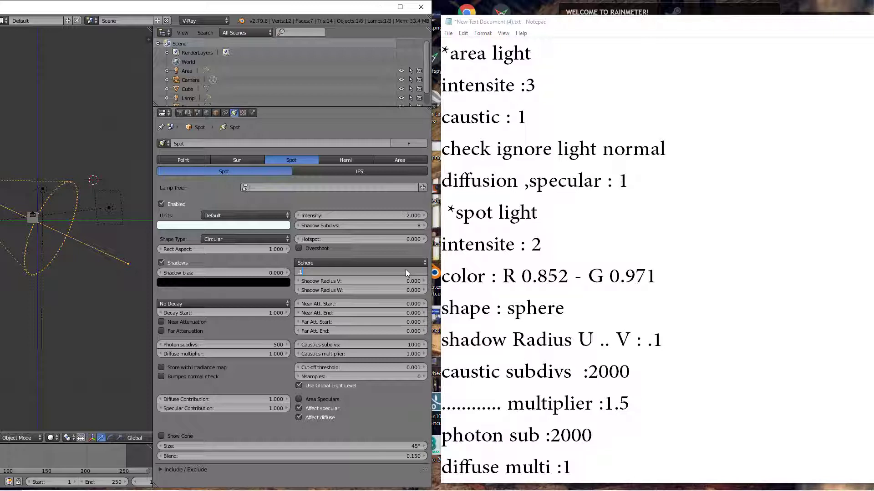
pyautogui.write('.1')
pyautogui.press('Tab')
pyautogui.write('.1')
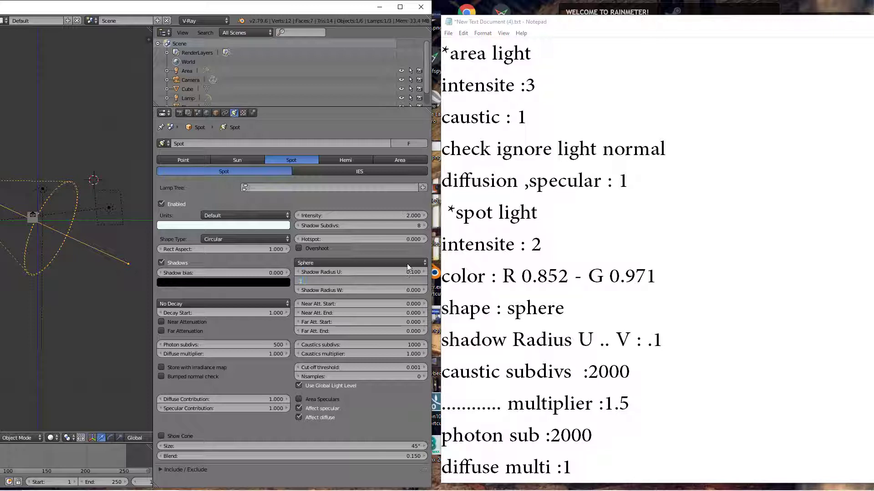
pyautogui.press('Return')
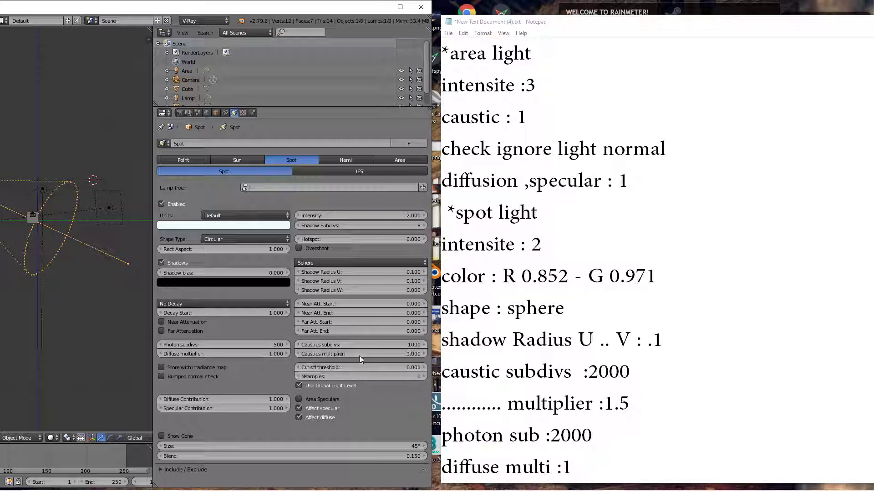
# Step: Set the spot lamp's caustics subdivs to 2000 and caustics multiplier to 1.5
pyautogui.click(394, 345)
pyautogui.press('BackSpace')
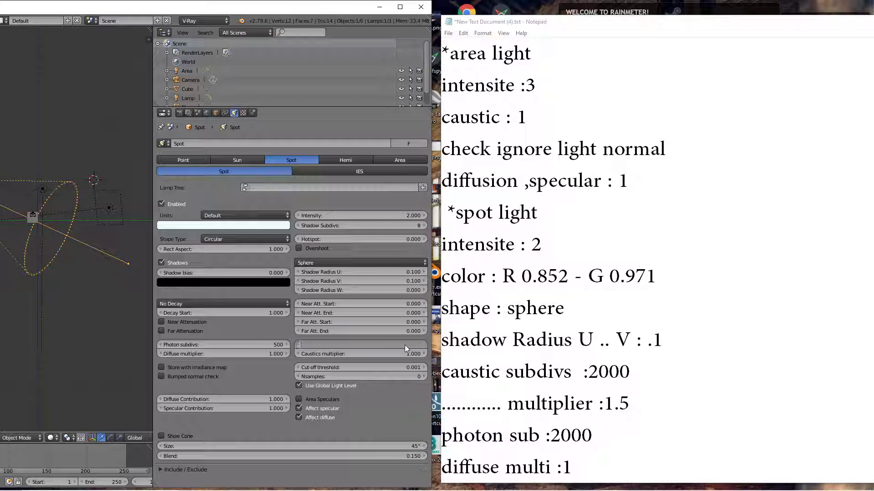
pyautogui.write('2000')
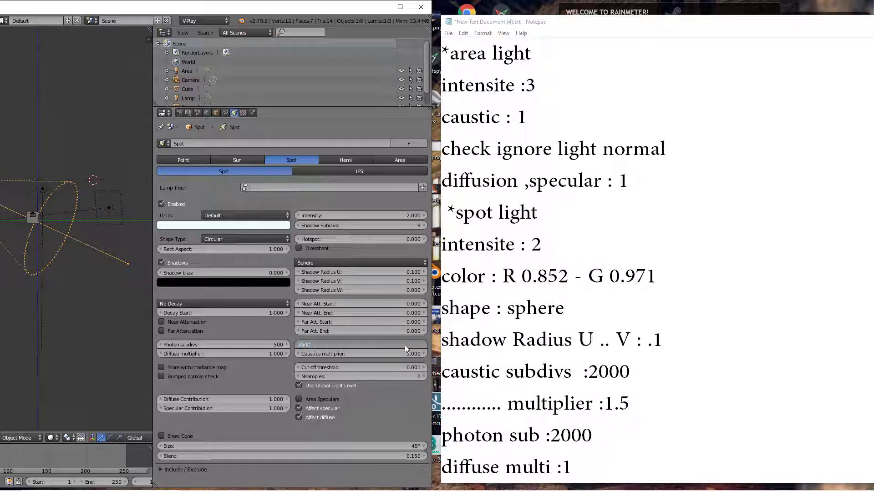
pyautogui.press('Return')
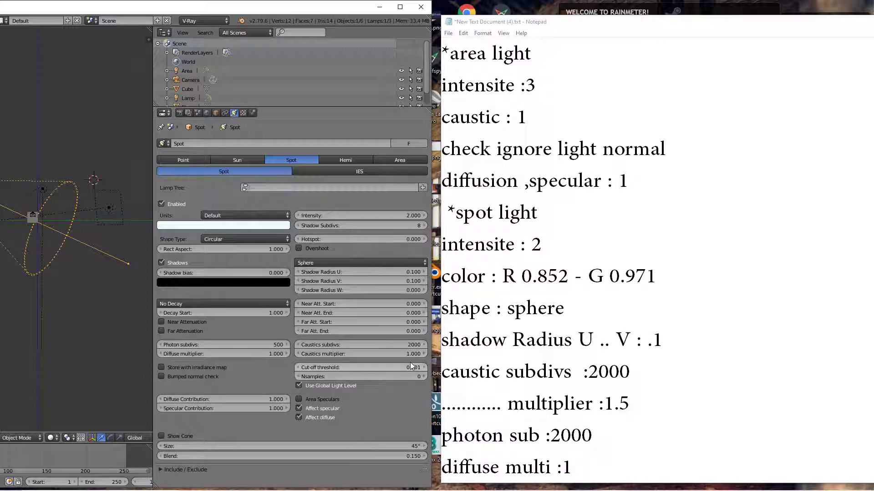
pyautogui.click(412, 355)
pyautogui.write('1.5')
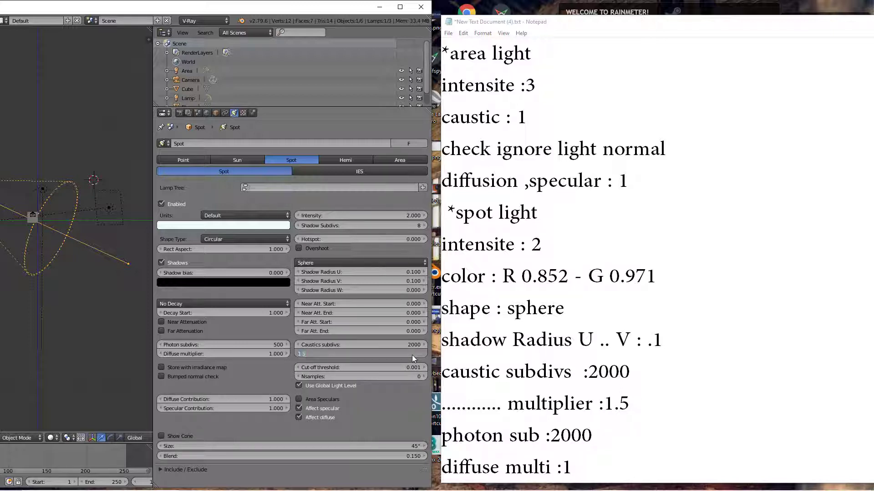
pyautogui.press('Return')
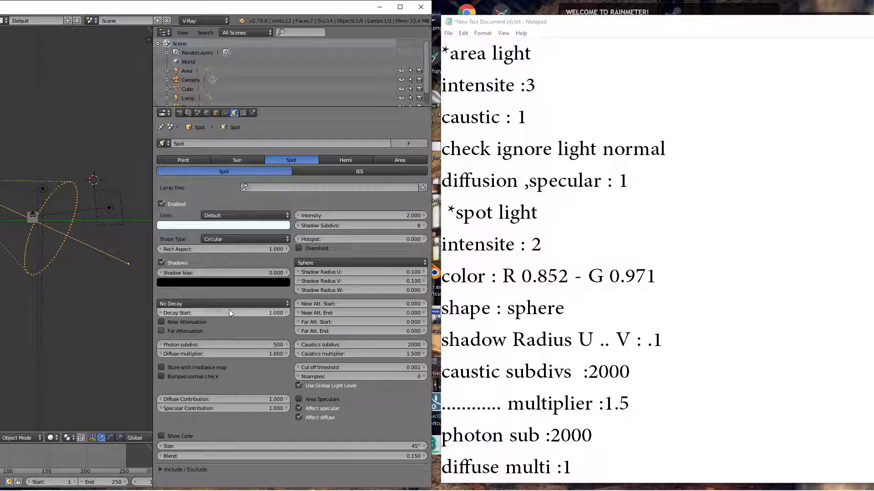
# Step: Set the spot lamp's photon subdivs to 2000
pyautogui.click(241, 345)
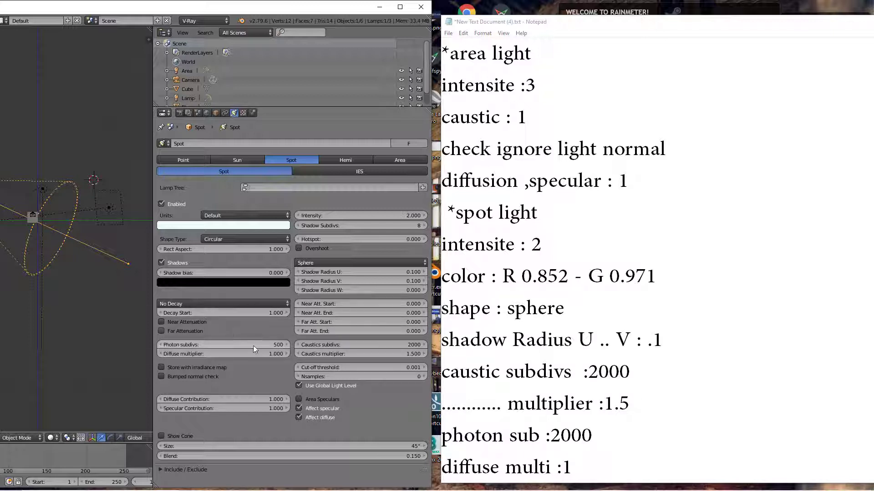
pyautogui.press('BackSpace')
pyautogui.write('2000')
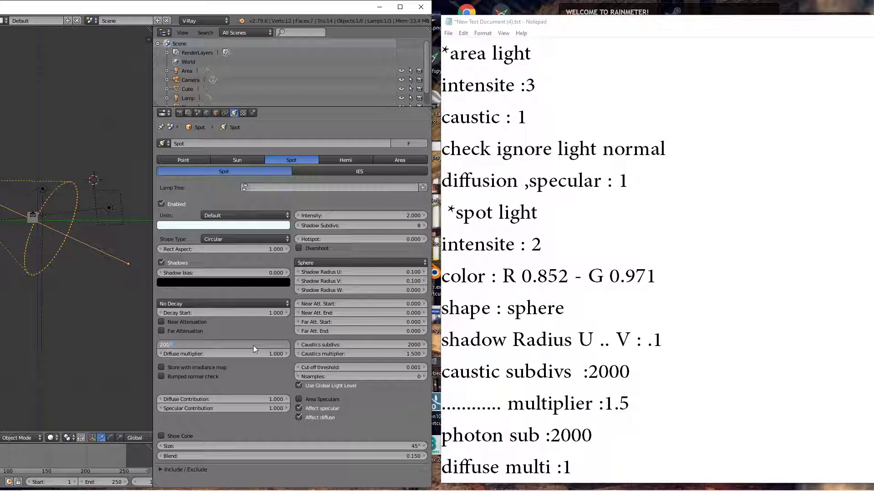
pyautogui.press('Return')
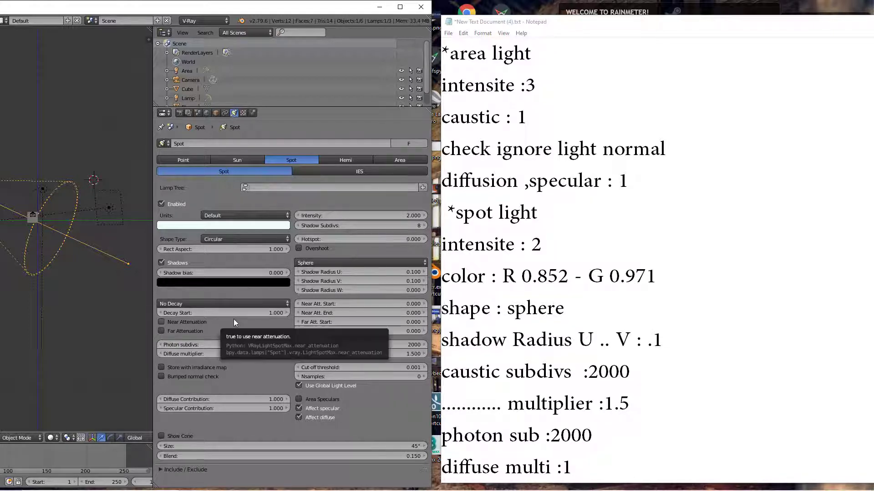
# Step: Set the spot lamp's cone size to 52.9° and its blend to 0.650, following the notes
pyautogui.scroll(-1, 539, 333)
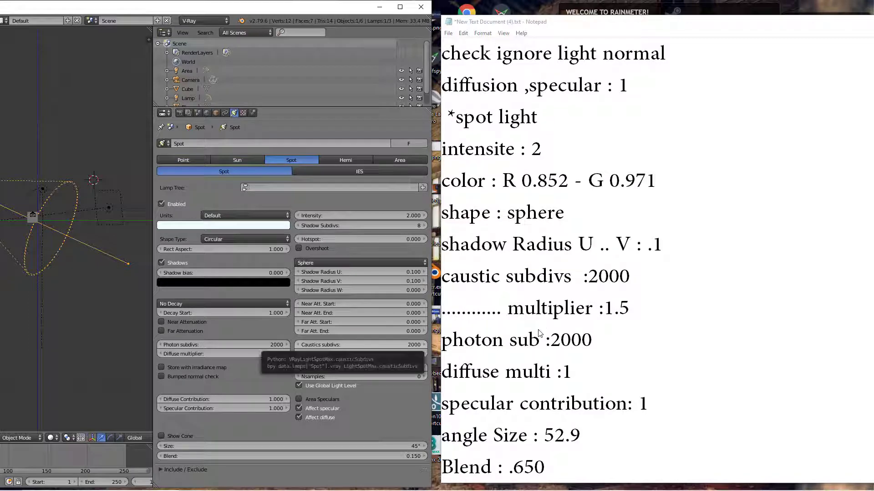
pyautogui.scroll(-1, 539, 333)
pyautogui.click(412, 447)
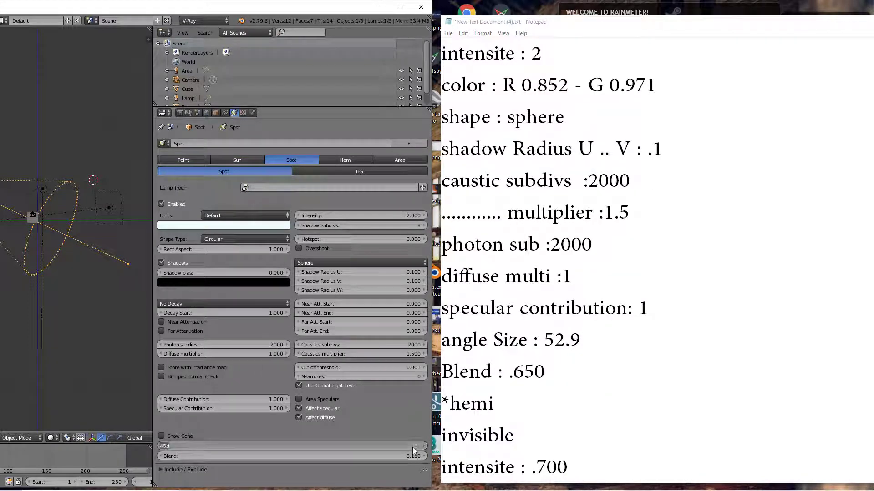
pyautogui.write('52.9')
pyautogui.press('Return')
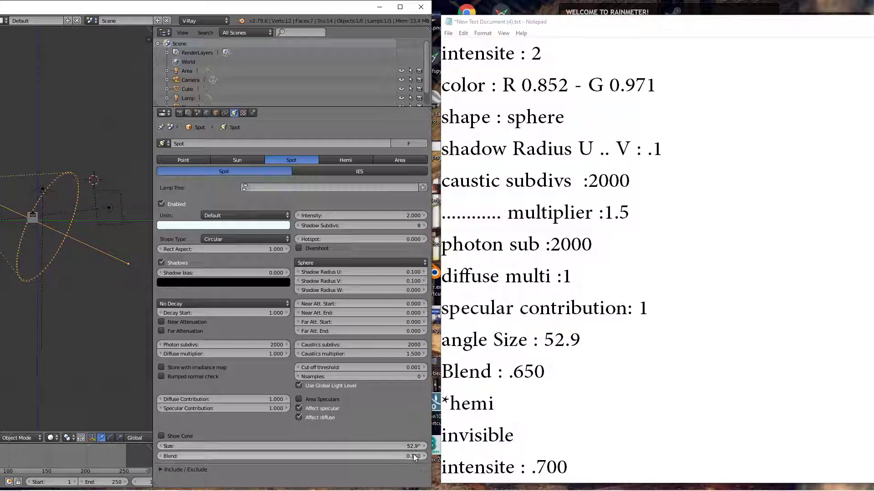
pyautogui.click(411, 457)
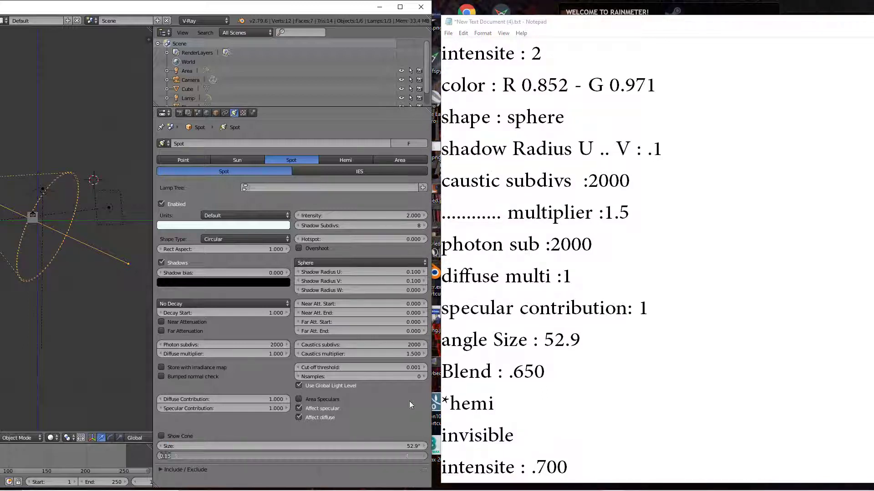
pyautogui.write('.650')
pyautogui.press('Return')
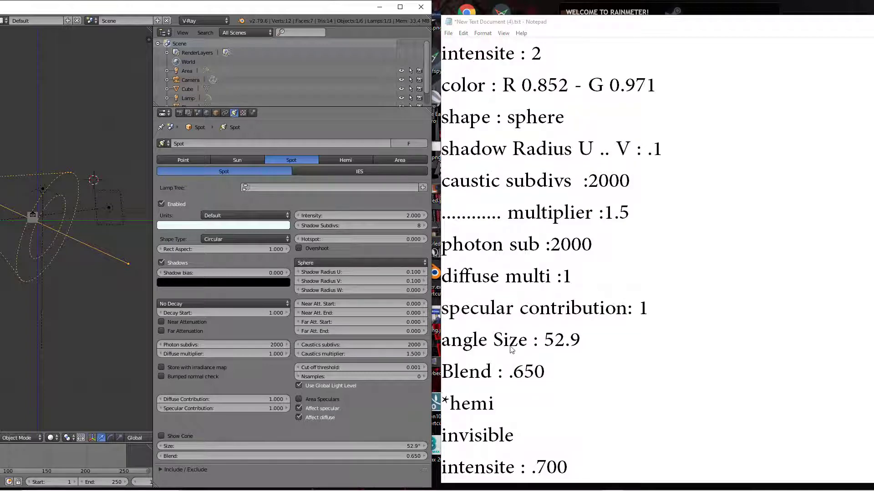
# Step: Select the hemi lamp and check its invisible option and intensity against the hemi section of the notes
pyautogui.scroll(-1, 508, 339)
pyautogui.scroll(1, 508, 339)
pyautogui.scroll(-1, 509, 339)
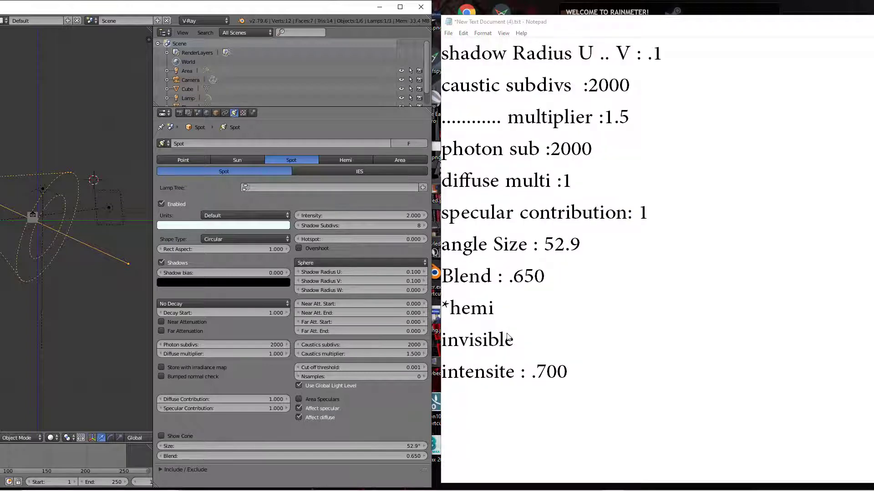
pyautogui.rightClick(42, 189)
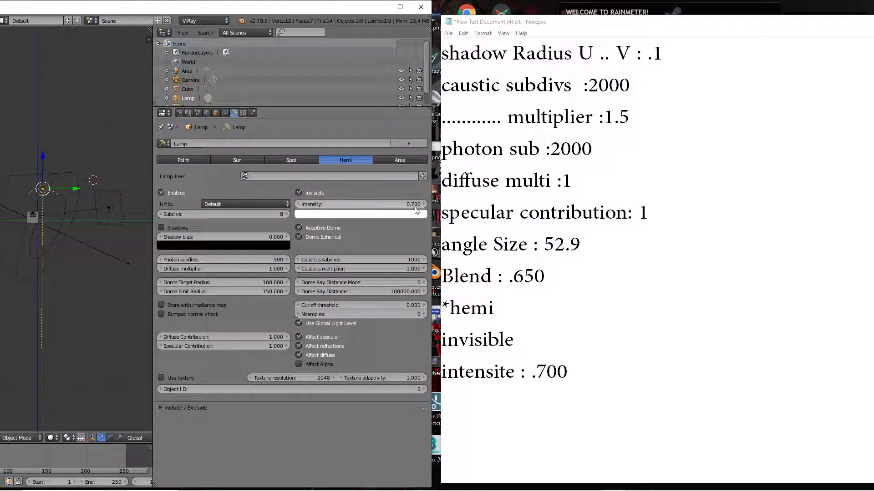
# Step: Move the Notepad light settings window over and put it away, leaving the Blender window in view
pyautogui.moveTo(830, 28); pyautogui.dragTo(738, 26)
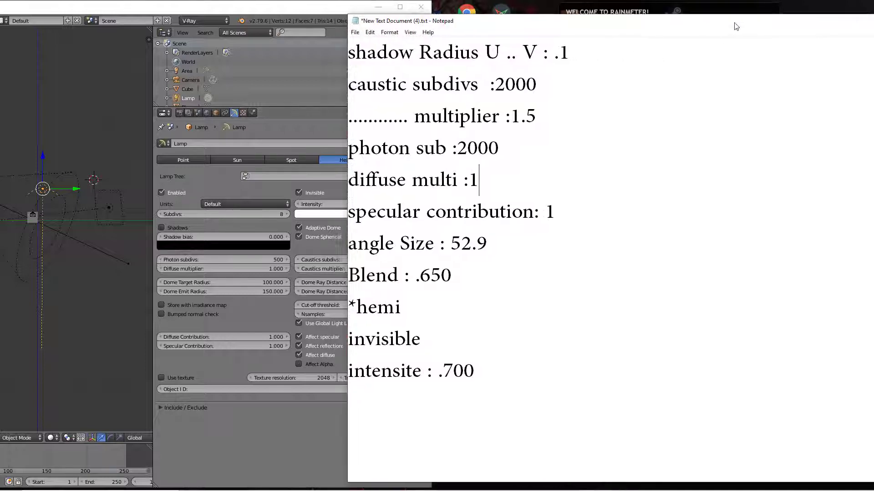
pyautogui.moveTo(794, 30); pyautogui.dragTo(591, 45)
pyautogui.click(673, 36)
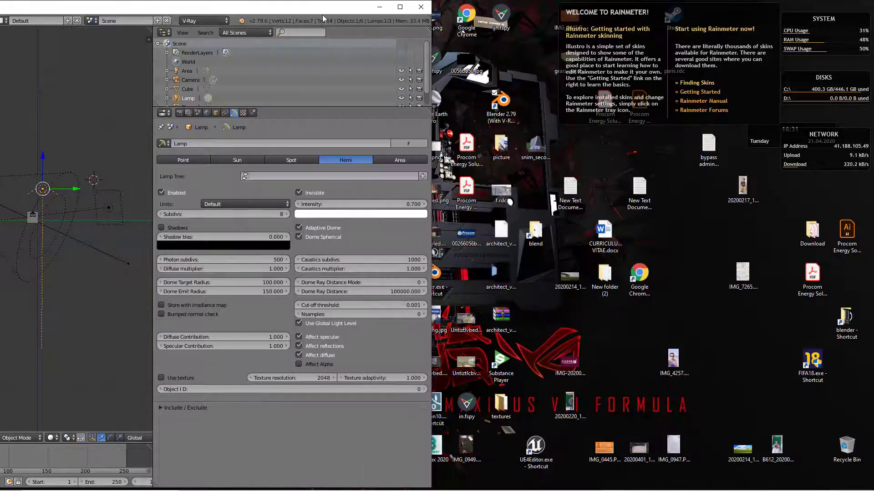
# Step: Maximize the Blender window and show the scene through the camera in an enlarged viewport
pyautogui.moveTo(423, 11); pyautogui.dragTo(582, 22)
pyautogui.click(724, 19)
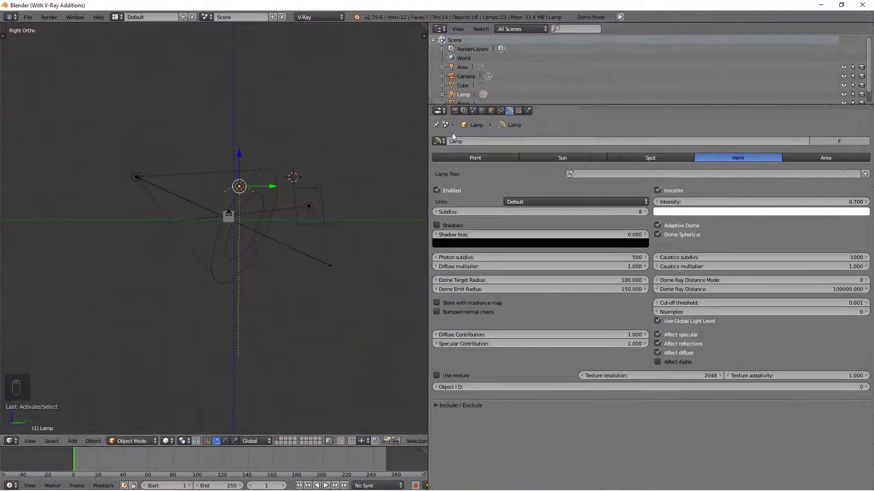
pyautogui.press('KP_0')
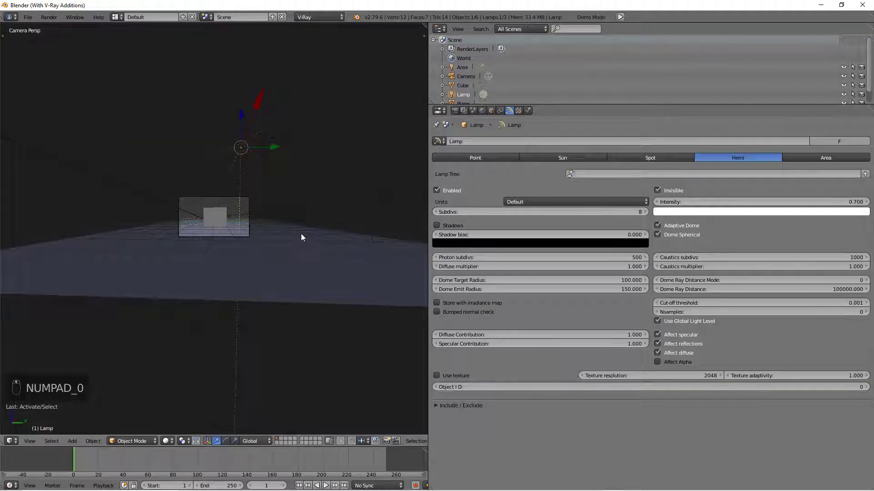
pyautogui.scroll(5, 132, 214)
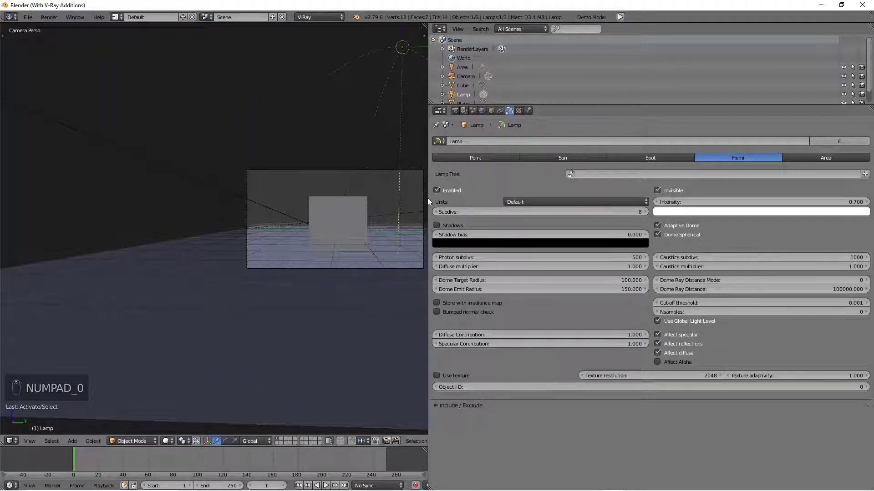
pyautogui.moveTo(428, 198); pyautogui.dragTo(773, 200)
pyautogui.keyDown('shift'); pyautogui.moveTo(623, 206); pyautogui.dragTo(330, 275, button='middle'); pyautogui.keyUp('shift')
# Step: Select the ground plane and enable the Wrapper in its V-Ray object settings
pyautogui.rightClick(495, 280)
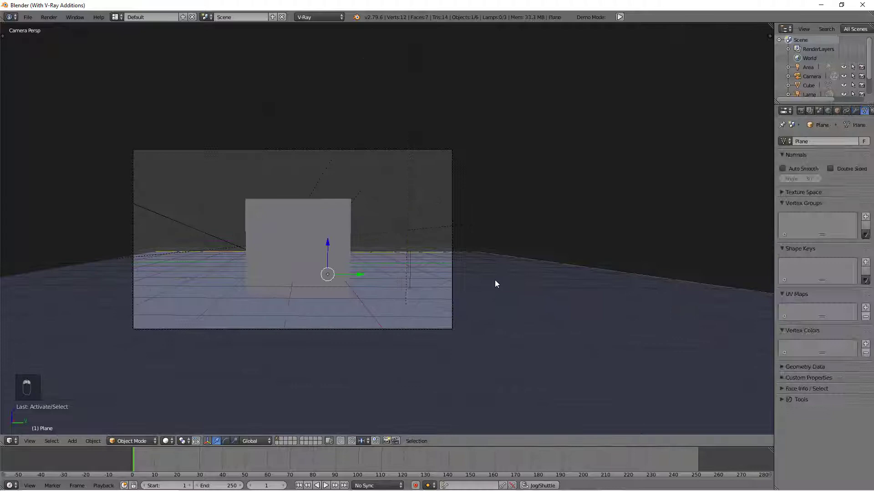
pyautogui.moveTo(495, 280); pyautogui.dragTo(689, 255, button='middle')
pyautogui.moveTo(770, 233); pyautogui.dragTo(625, 228)
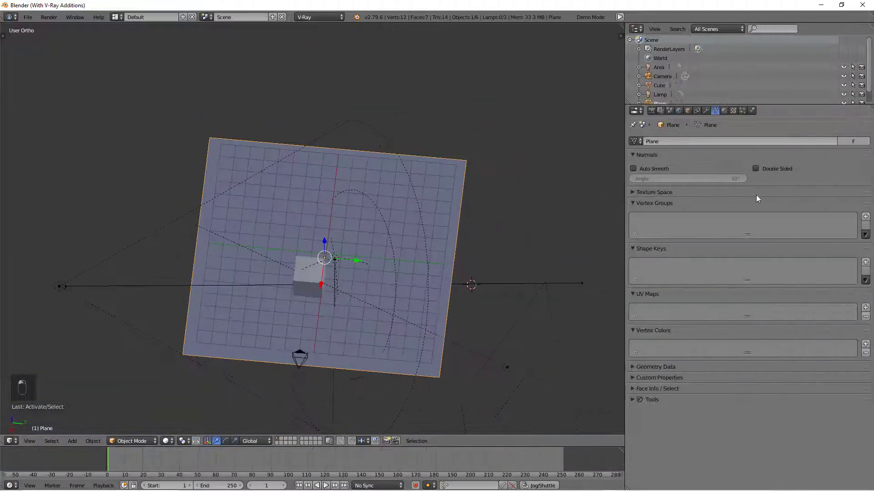
pyautogui.click(687, 112)
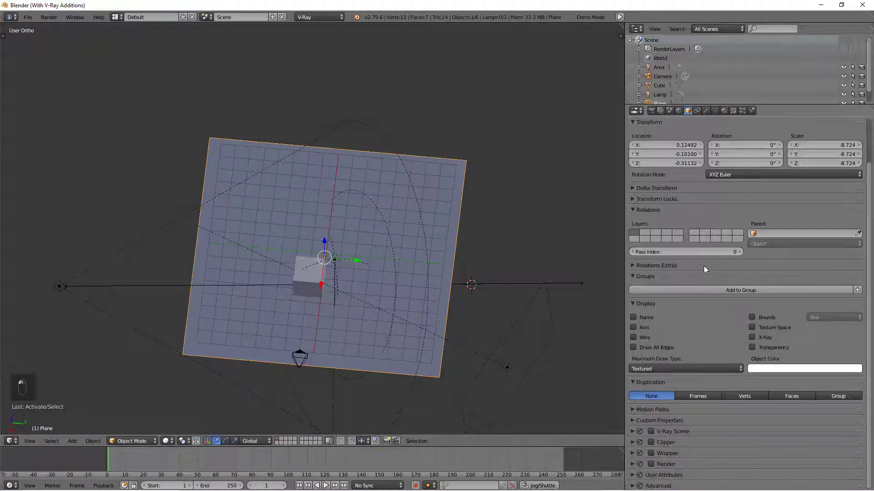
pyautogui.click(638, 453)
pyautogui.scroll(-5, 660, 441)
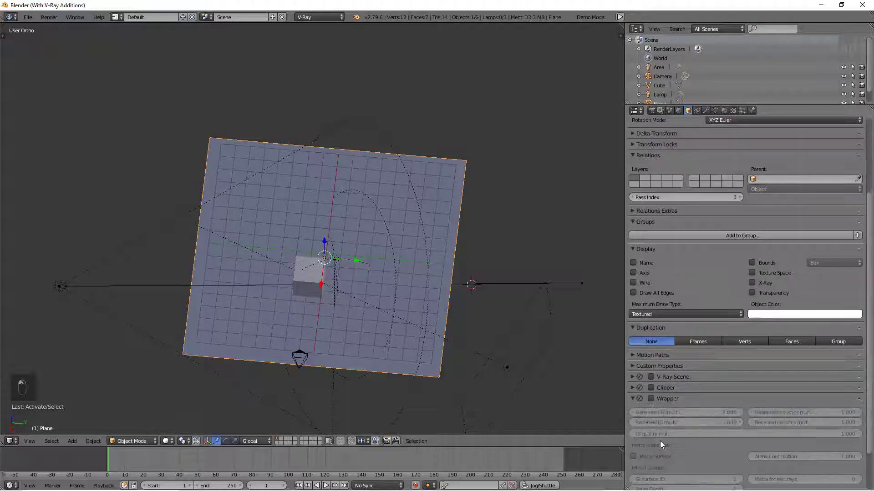
pyautogui.click(650, 349)
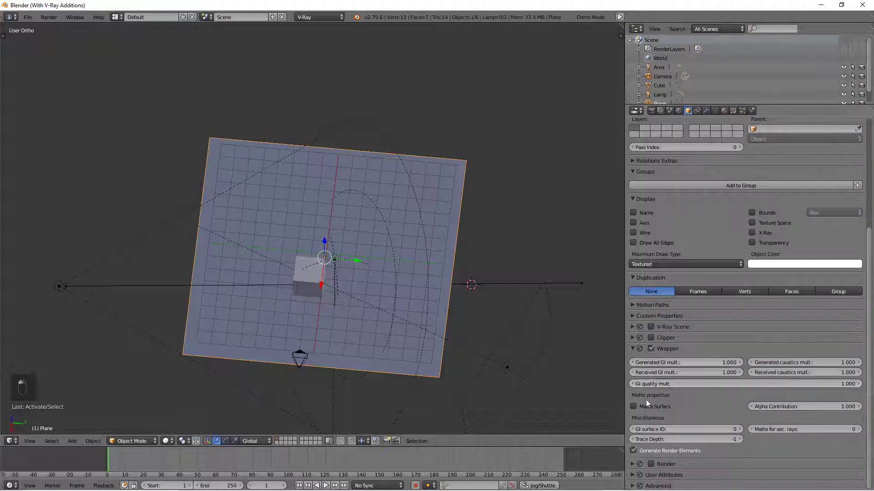
# Step: Make the plane a matte surface with Affect Alpha and Shadows enabled in its wrapper
pyautogui.click(633, 406)
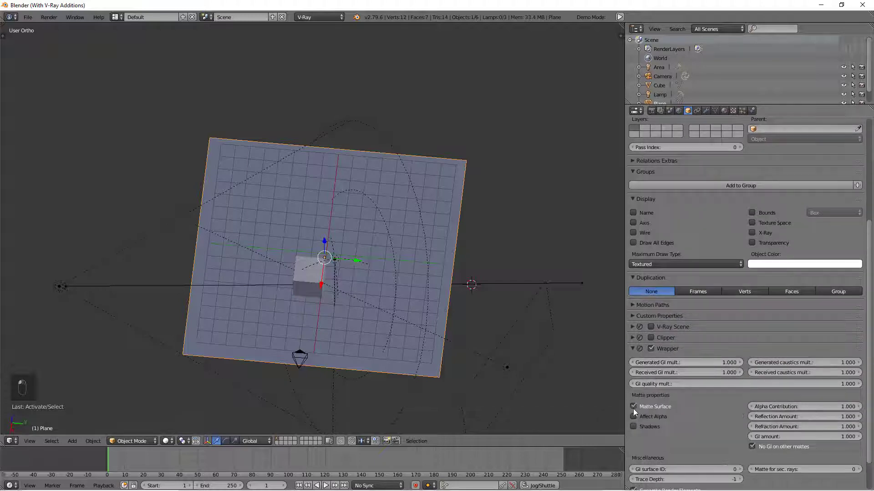
pyautogui.click(638, 417)
pyautogui.click(638, 425)
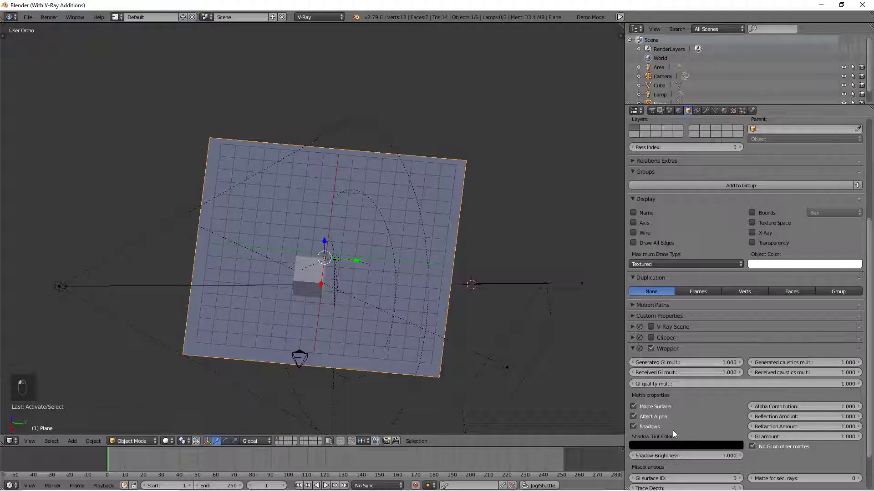
# Step: Set the alpha contribution of the plane's matte properties to -1
pyautogui.click(804, 406)
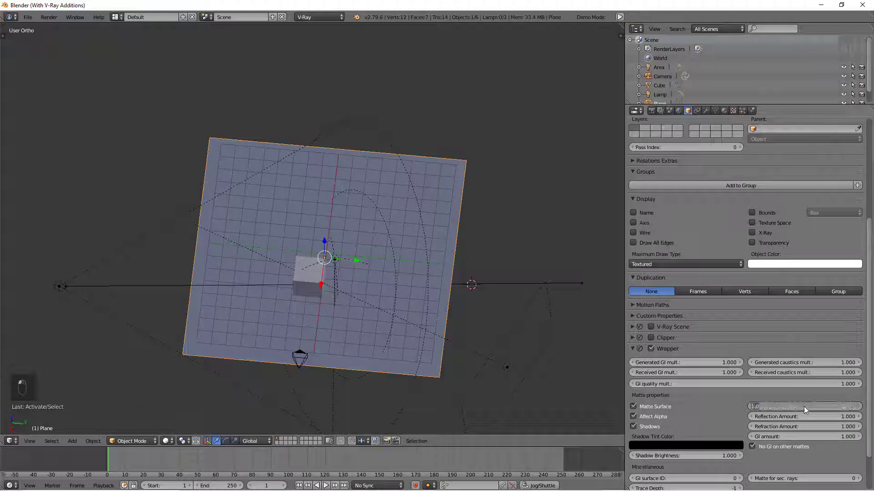
pyautogui.press('BackSpace')
pyautogui.write('-1')
pyautogui.press('Return')
pyautogui.rightClick(803, 406)
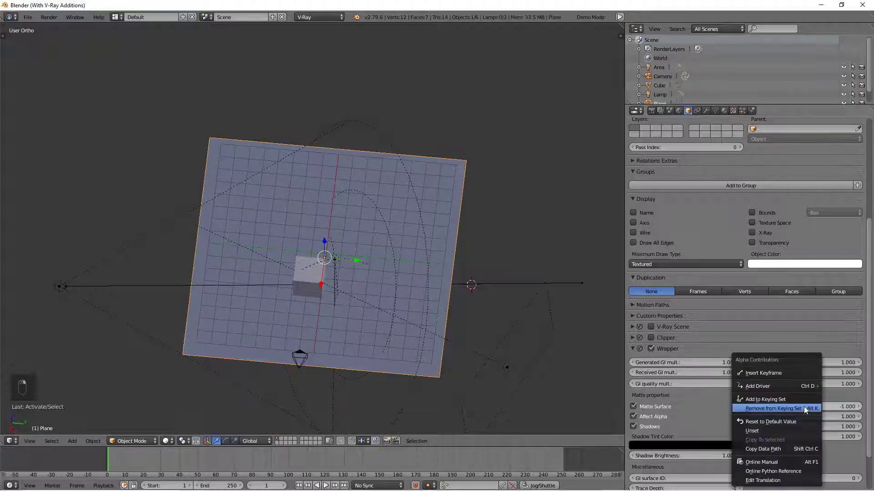
pyautogui.scroll(-2, 701, 405)
# Step: Lighten the plane's matte shadow tint to dark grey and set its GI surface ID to 1
pyautogui.click(709, 409)
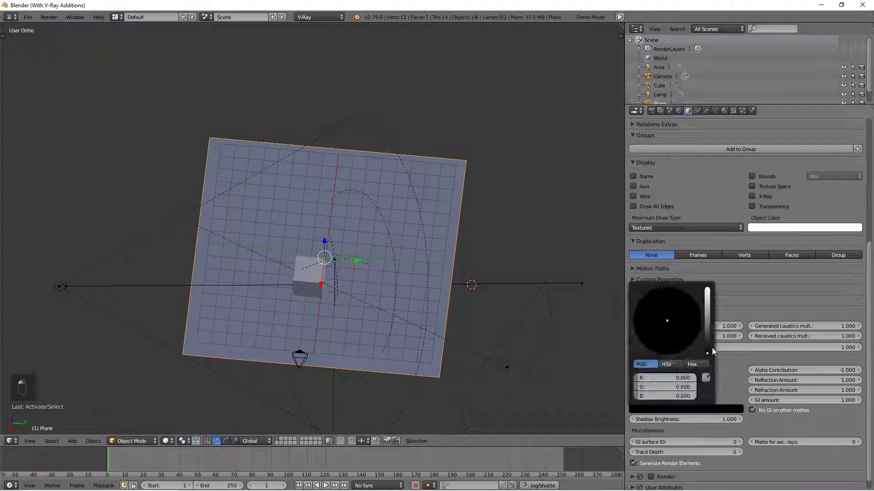
pyautogui.click(707, 339)
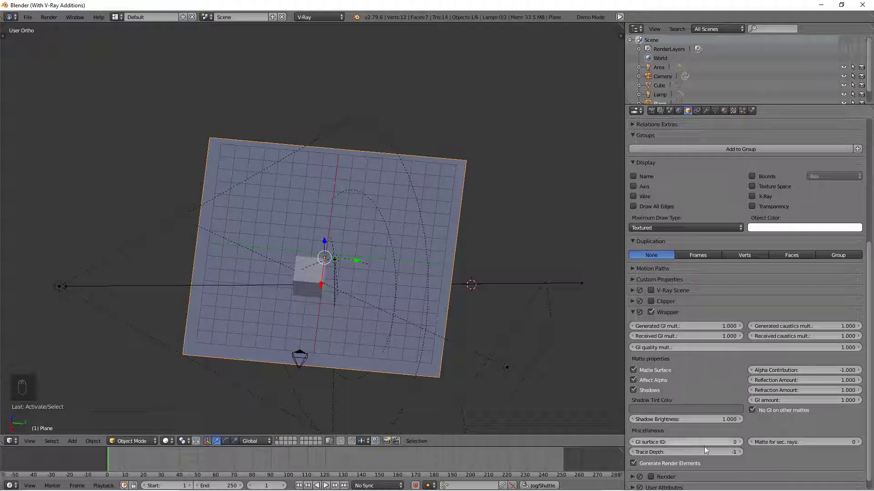
pyautogui.click(738, 442)
# Step: Set the secondary global illumination engine to Brute Force in the render settings
pyautogui.moveTo(266, 320); pyautogui.dragTo(271, 287, button='middle')
pyautogui.press('KP_0')
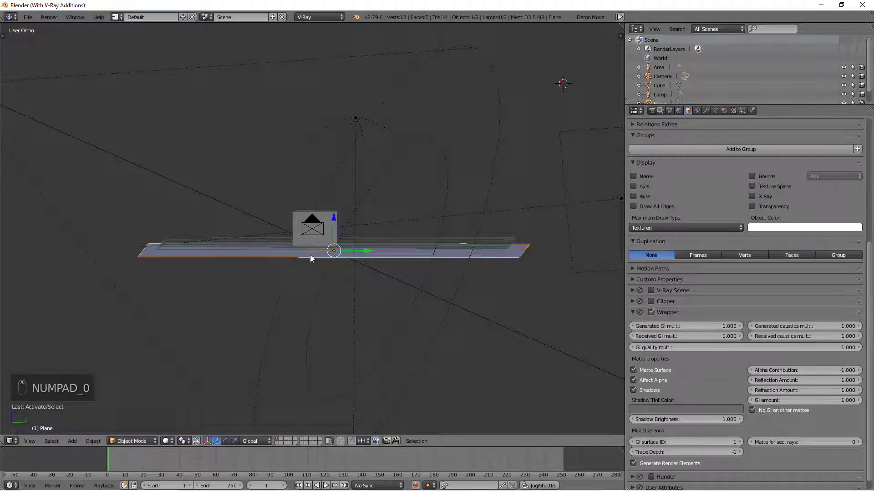
pyautogui.press('KP_0')
pyautogui.click(48, 17)
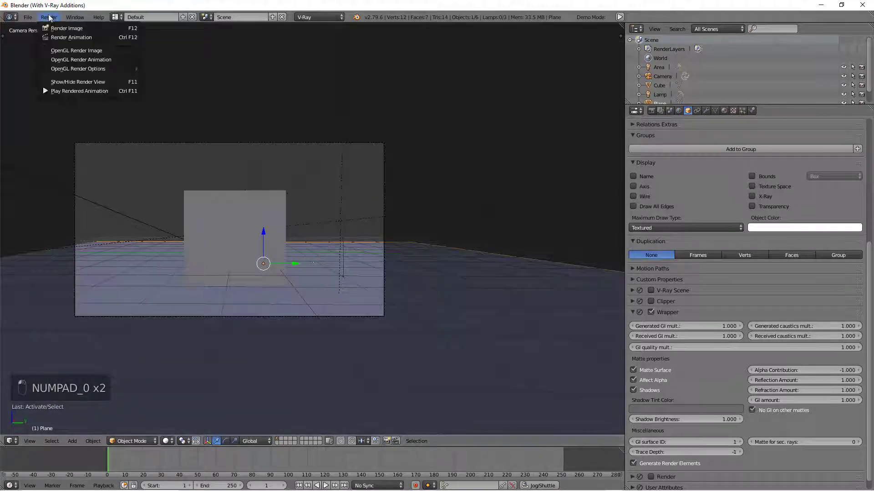
pyautogui.click(651, 111)
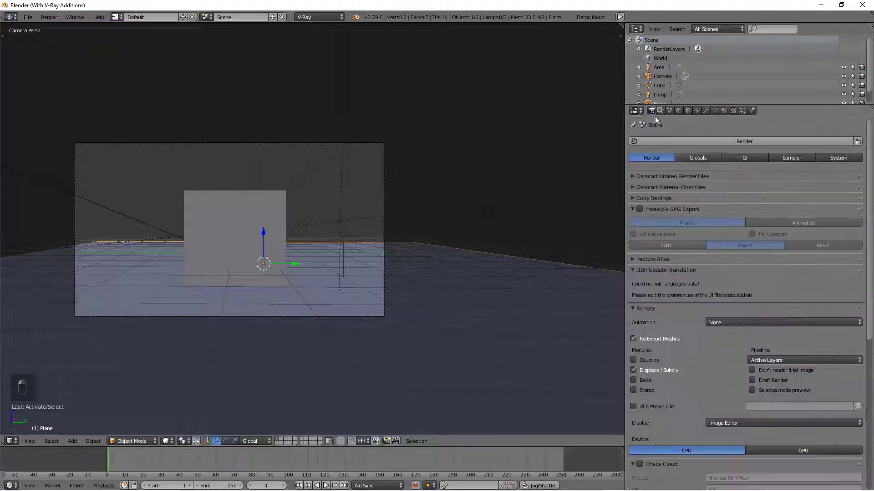
pyautogui.click(733, 158)
pyautogui.scroll(-1, 738, 357)
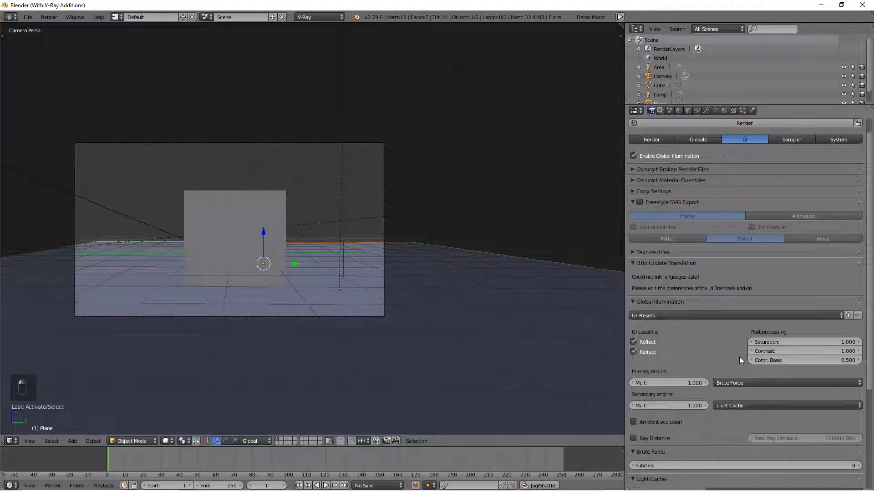
pyautogui.click(726, 405)
pyautogui.click(727, 385)
pyautogui.scroll(1, 734, 384)
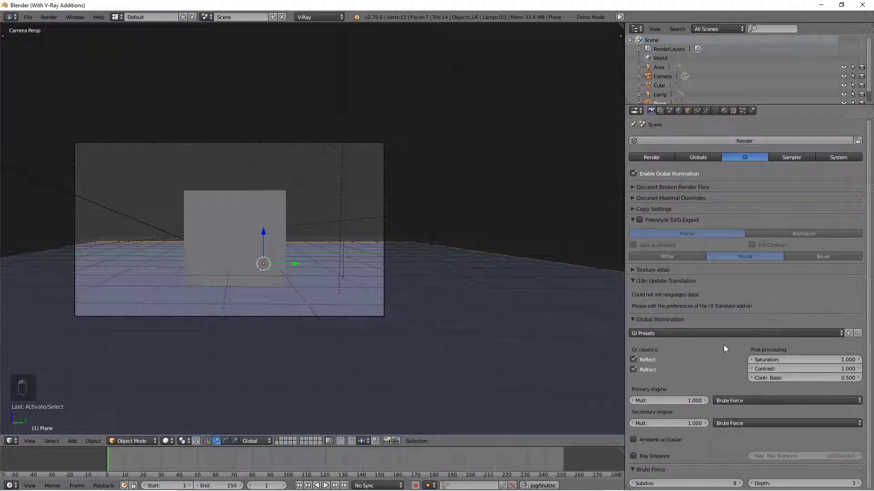
# Step: Check the image sampler settings, and make a test render of the camera view before closing the frame buffer
pyautogui.click(796, 157)
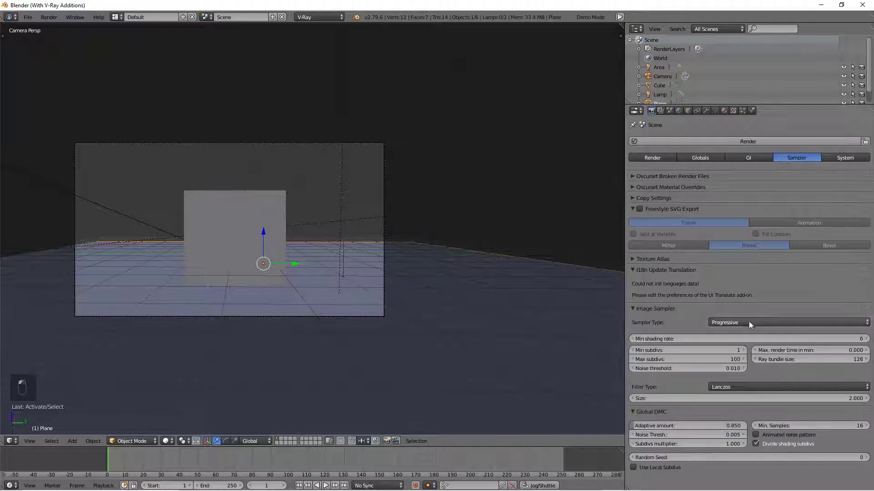
pyautogui.click(49, 17)
pyautogui.click(50, 24)
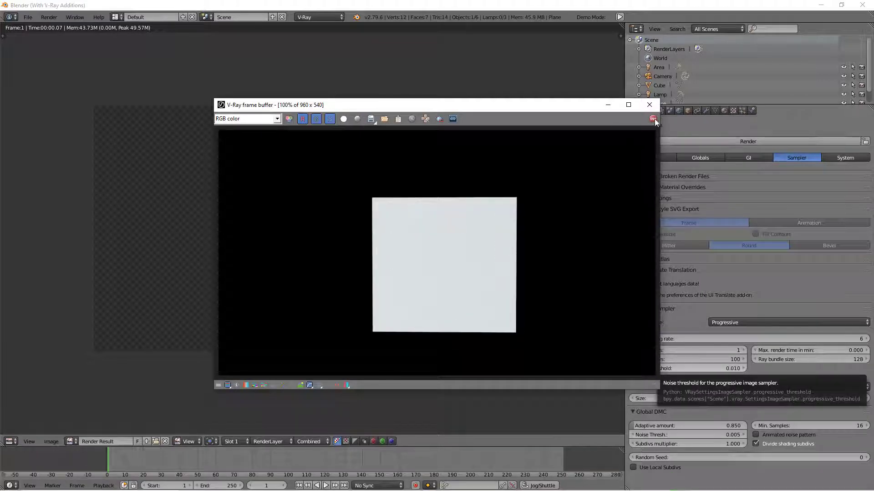
pyautogui.click(644, 105)
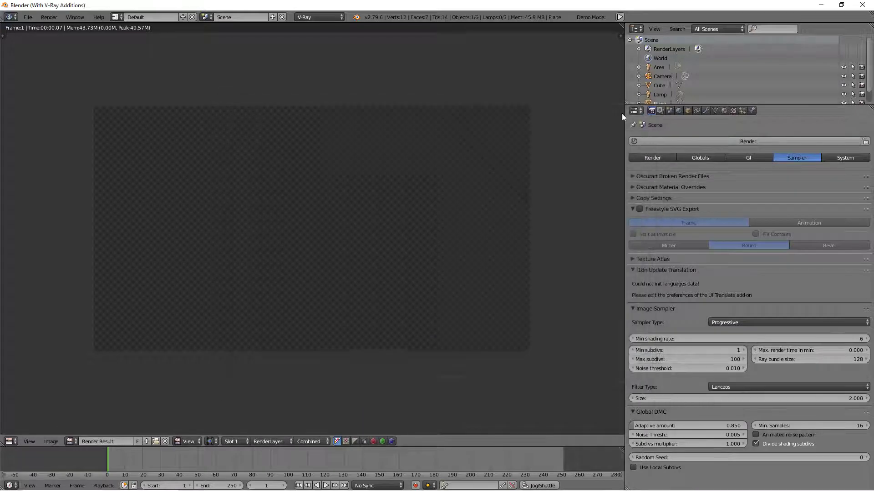
# Step: Restore the 3D view in the render result's area and split it vertically into two side-by-side areas
pyautogui.click(11, 441)
pyautogui.click(28, 386)
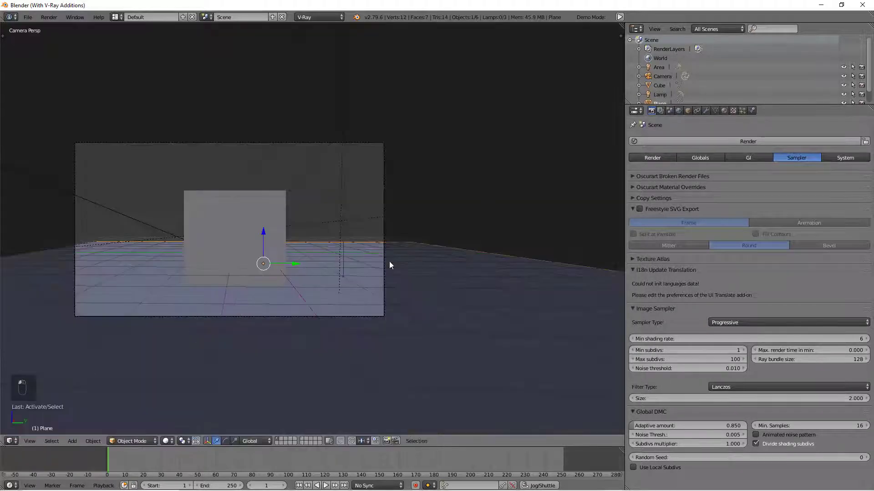
pyautogui.rightClick(452, 22)
pyautogui.click(434, 35)
pyautogui.click(280, 72)
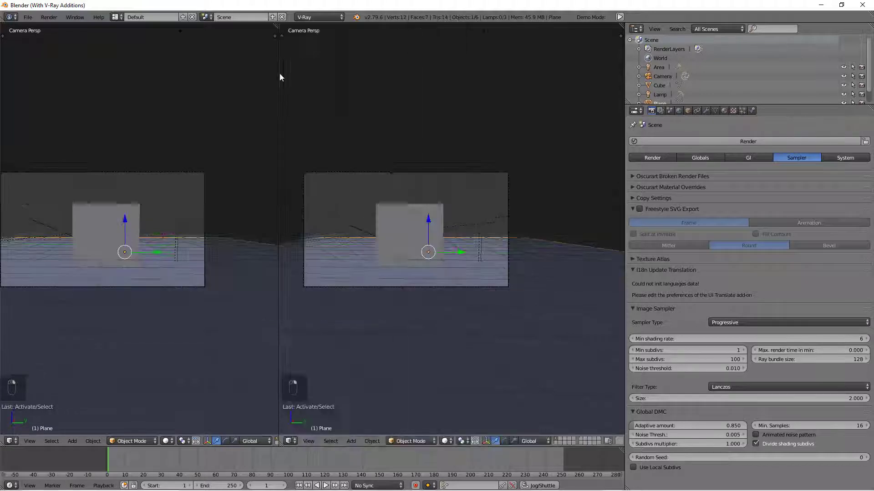
# Step: Turn the second viewport area into a node editor for V-Ray world node trees and hide its sidebar
pyautogui.click(290, 441)
pyautogui.click(305, 410)
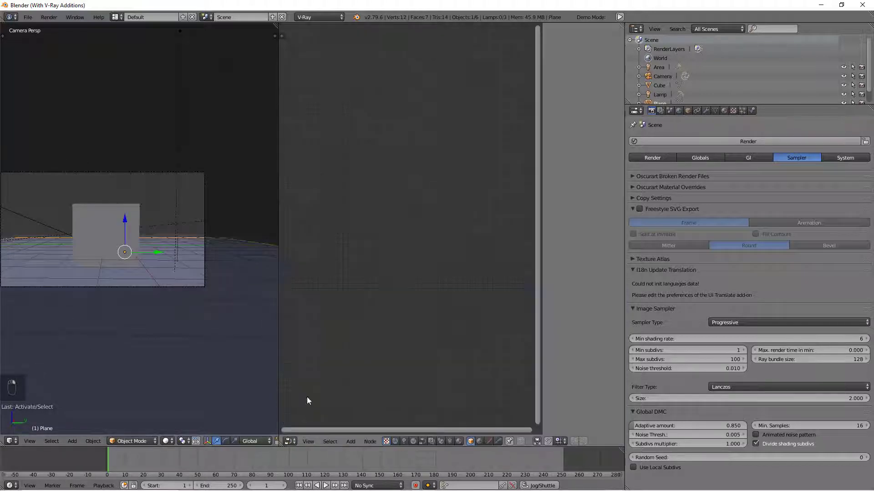
pyautogui.press('n')
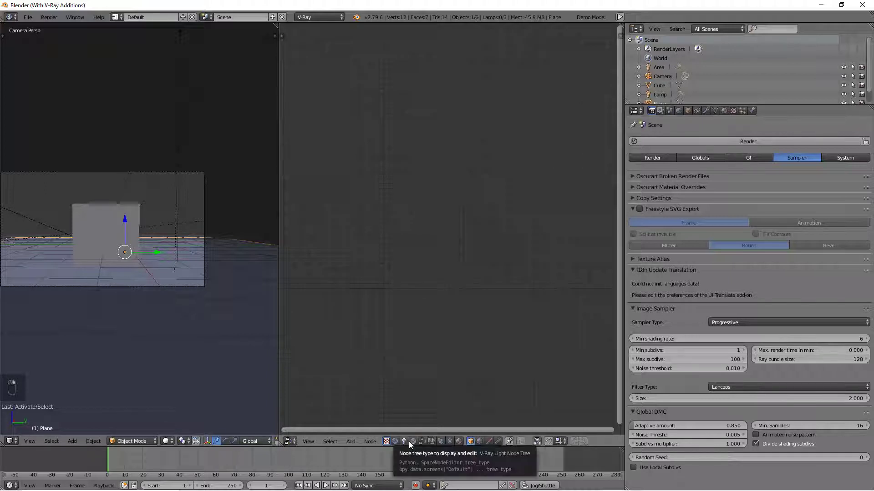
pyautogui.click(395, 442)
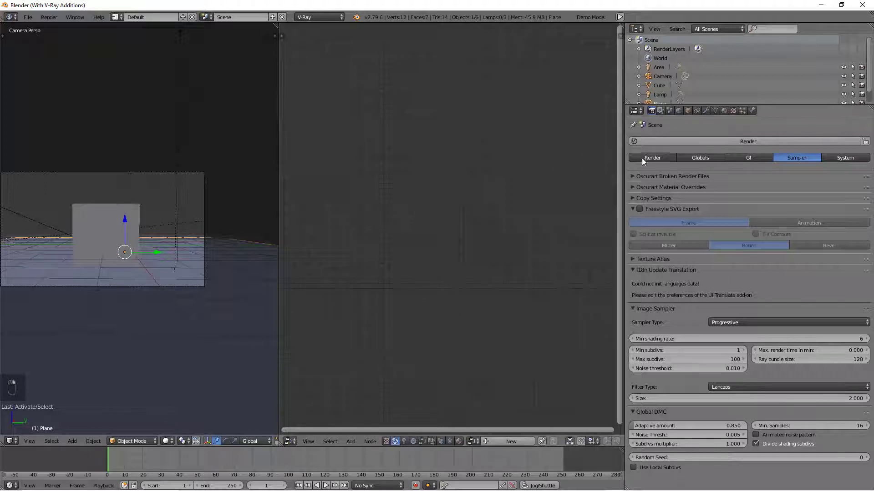
# Step: Add a V-Ray node tree to the world and set its environment background colour to white
pyautogui.click(678, 111)
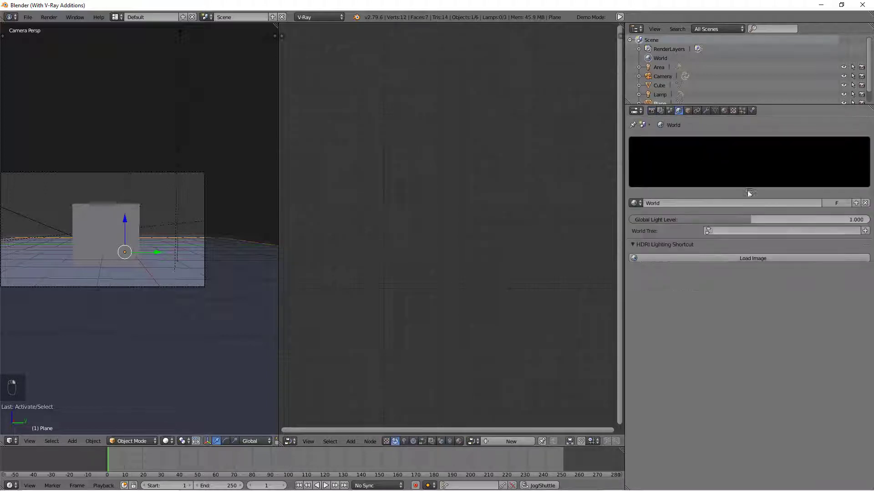
pyautogui.click(865, 231)
pyautogui.scroll(2, 429, 262)
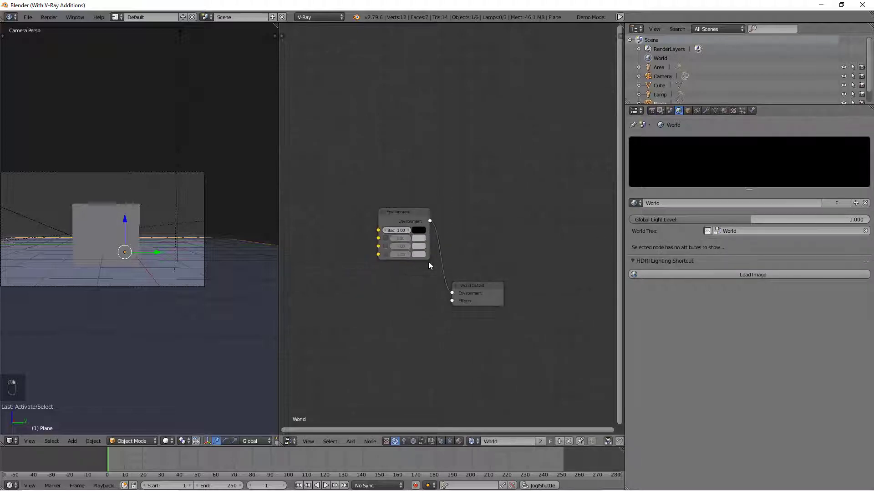
pyautogui.click(418, 230)
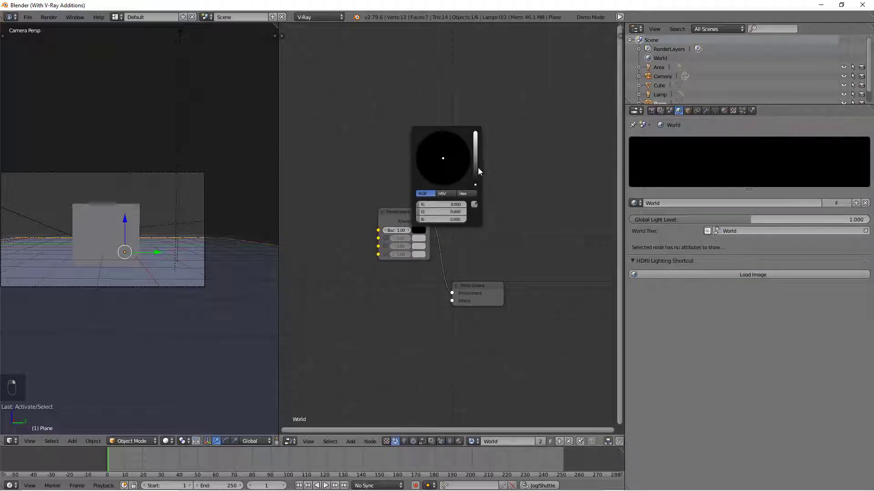
pyautogui.click(475, 133)
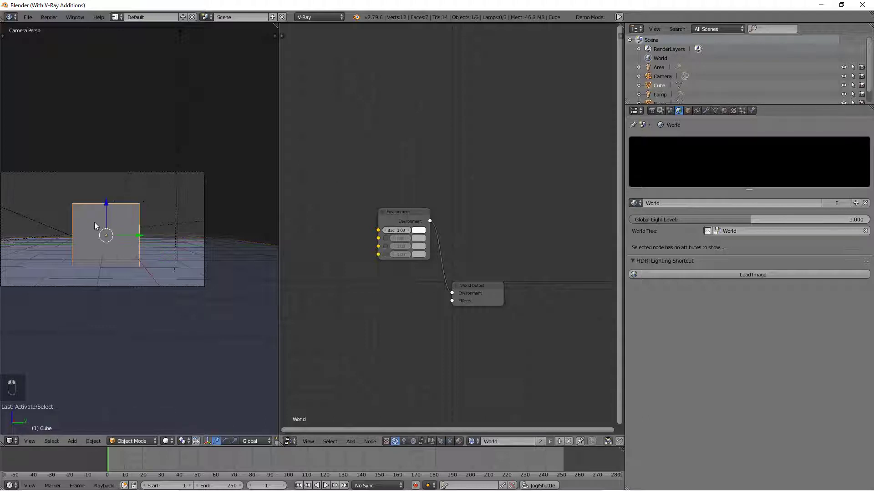
# Step: Render the camera view with the white world background, and minimize Blender once the frame buffer is closed
pyautogui.rightClick(147, 173)
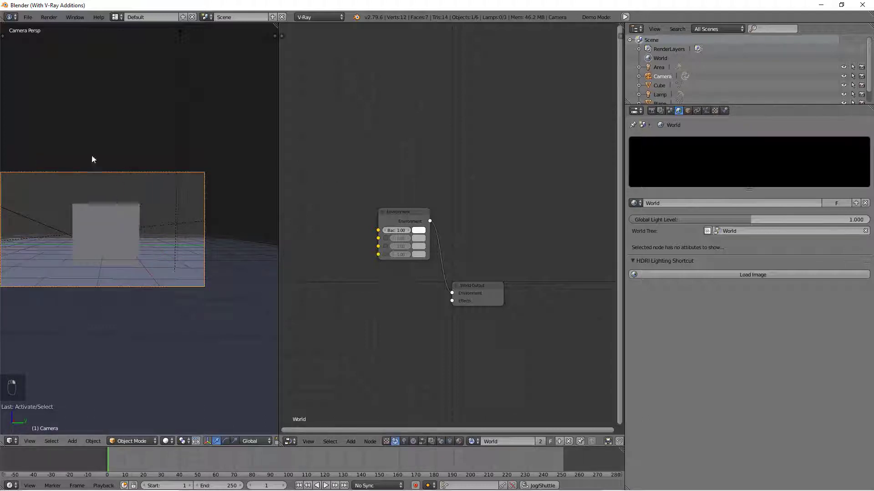
pyautogui.click(48, 17)
pyautogui.click(60, 30)
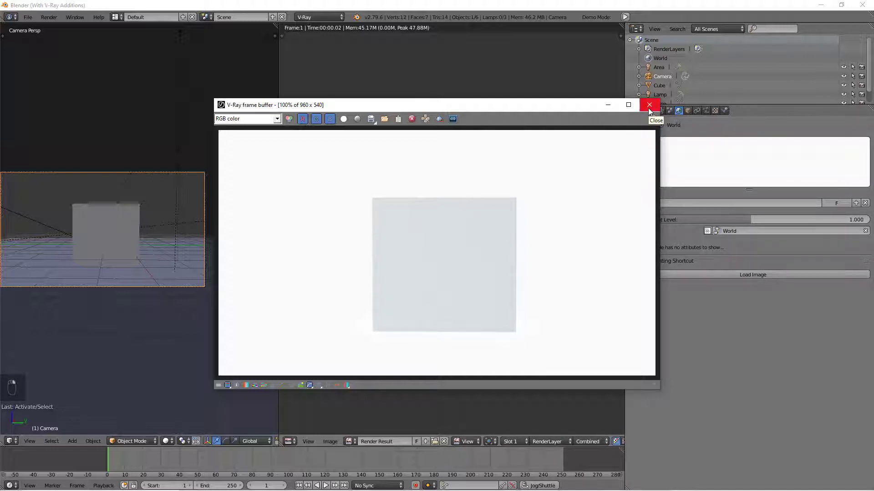
pyautogui.click(648, 108)
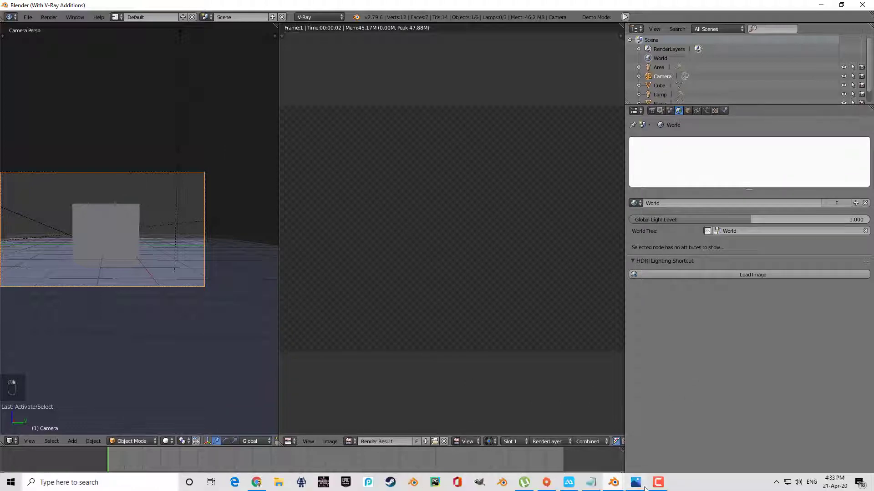
pyautogui.click(819, 5)
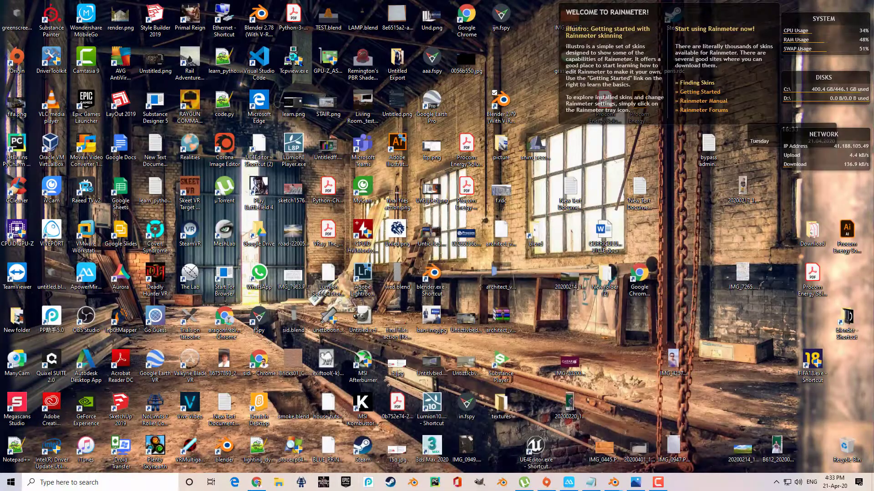
# Step: Switch to the Blender window with plant_show.blend and show its camera view in wireframe
pyautogui.moveTo(612, 482)
pyautogui.click(567, 453)
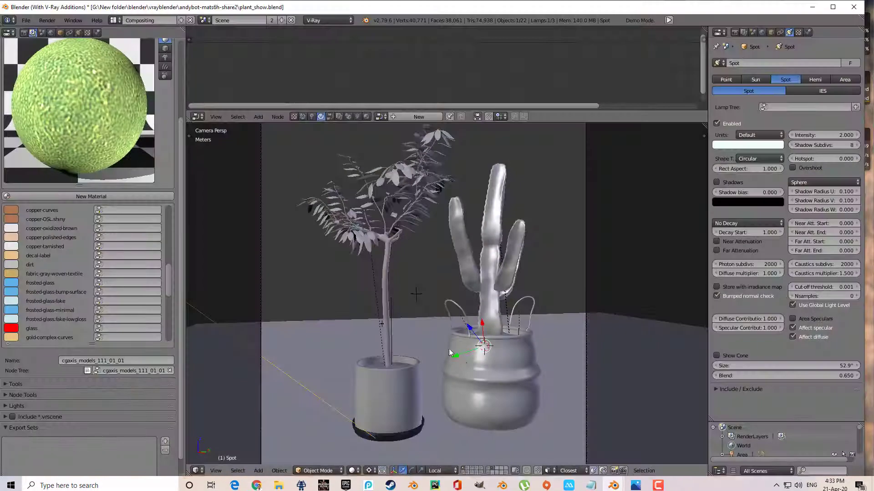
pyautogui.press('z')
pyautogui.click(528, 340)
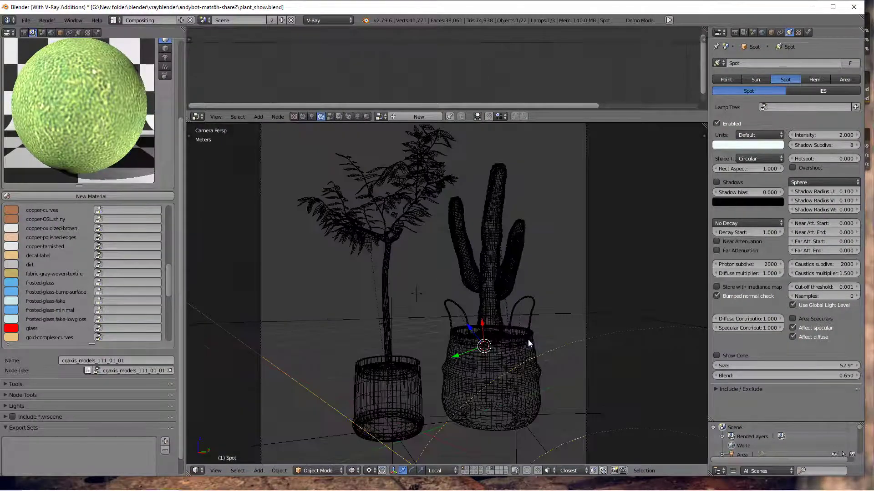
pyautogui.scroll(-2, 509, 335)
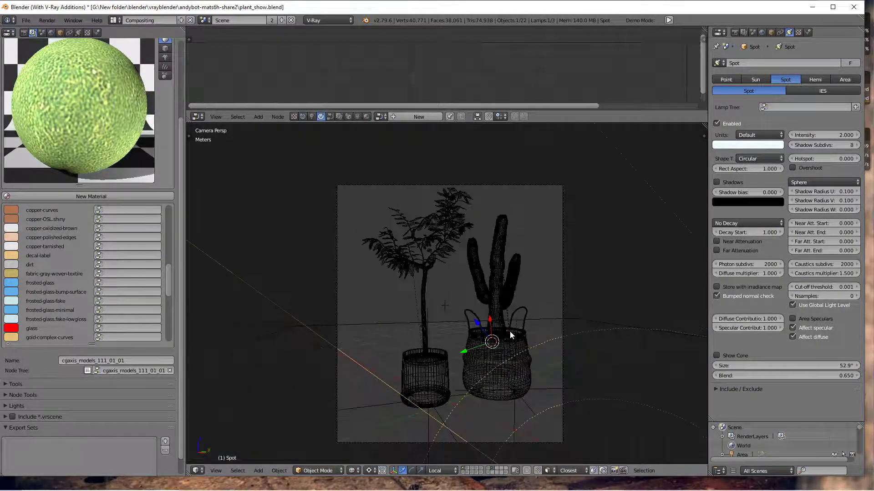
# Step: Select the cactus and its basket pot, leaving the tree leaves and the spot lamp out of the selection
pyautogui.press('a')
pyautogui.press('b')
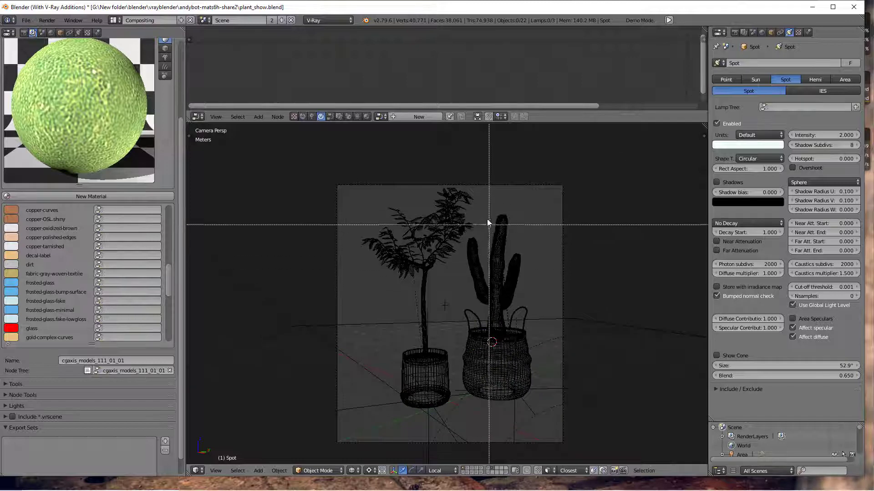
pyautogui.moveTo(466, 225); pyautogui.dragTo(547, 384)
pyautogui.press('b')
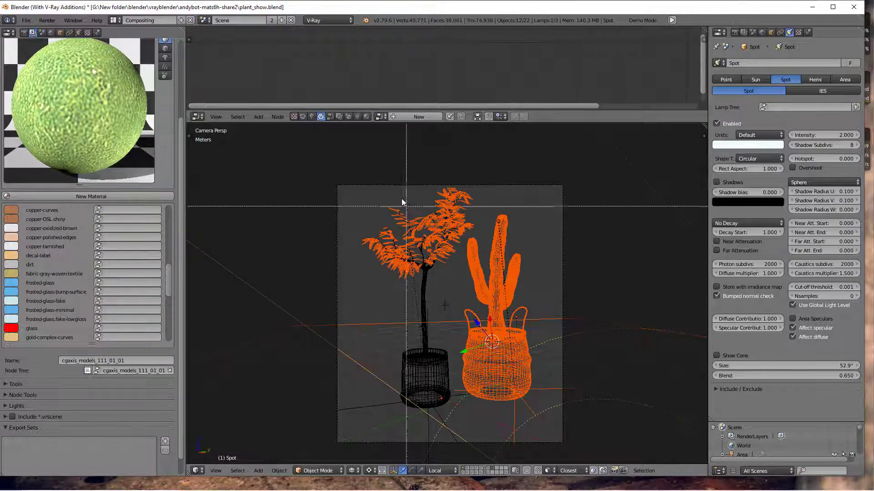
pyautogui.moveTo(407, 206); pyautogui.dragTo(448, 298, button='middle')
pyautogui.press('b')
pyautogui.moveTo(275, 256); pyautogui.dragTo(314, 374, button='middle')
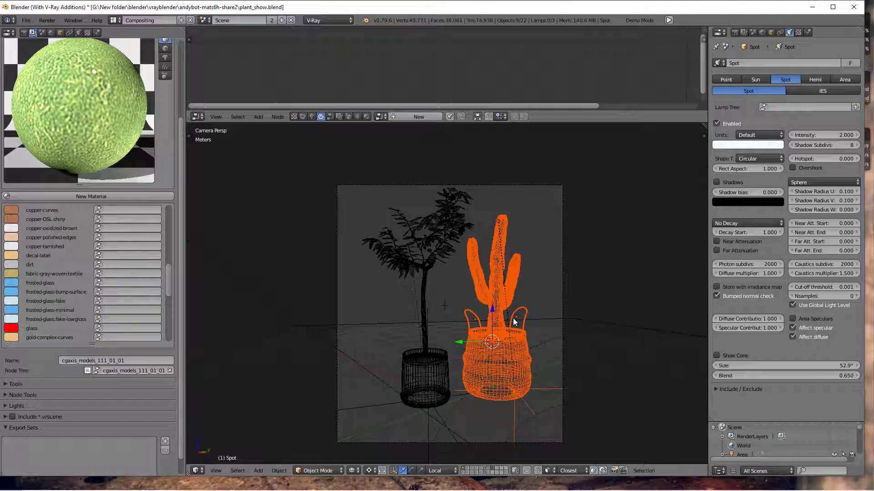
# Step: Copy the selected cactus objects to the buffer and paste them into the scene with the white world
pyautogui.hotkey('ctrl', 'c')
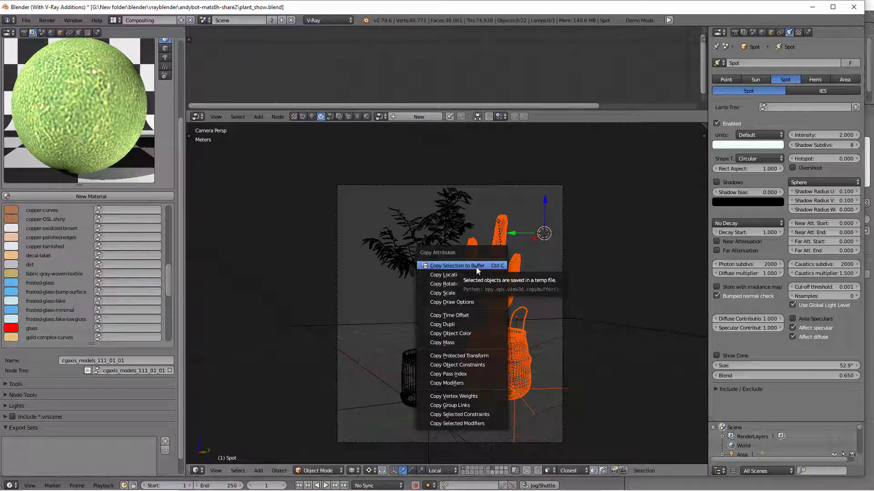
pyautogui.click(476, 266)
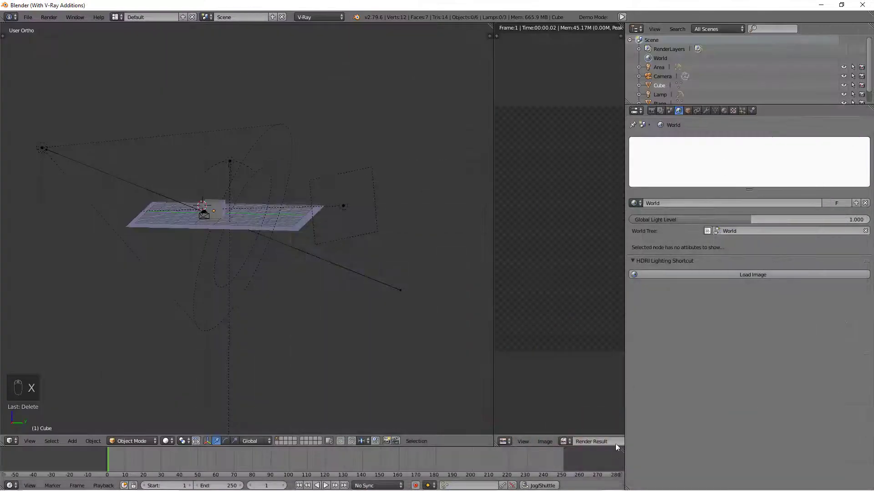
pyautogui.click(321, 309)
pyautogui.hotkey('ctrl', 'v')
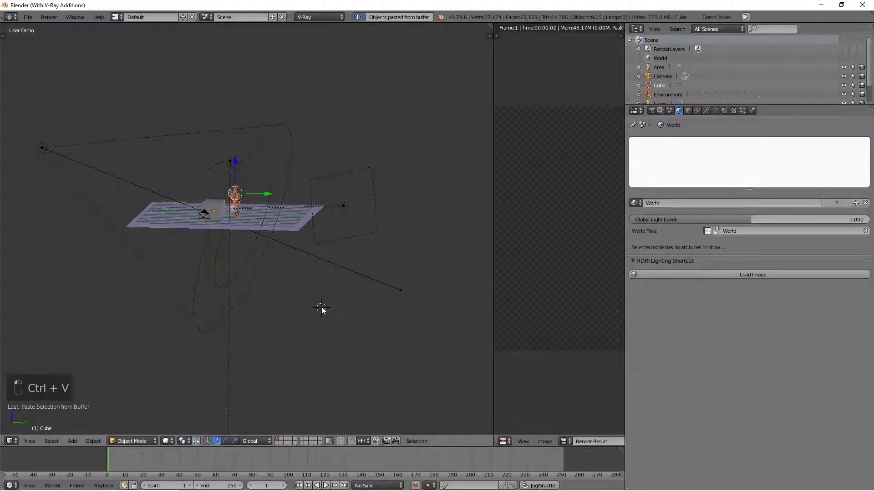
# Step: Delete the cube in the camera view and select the Environment parent object of the cactus
pyautogui.press('KP_0')
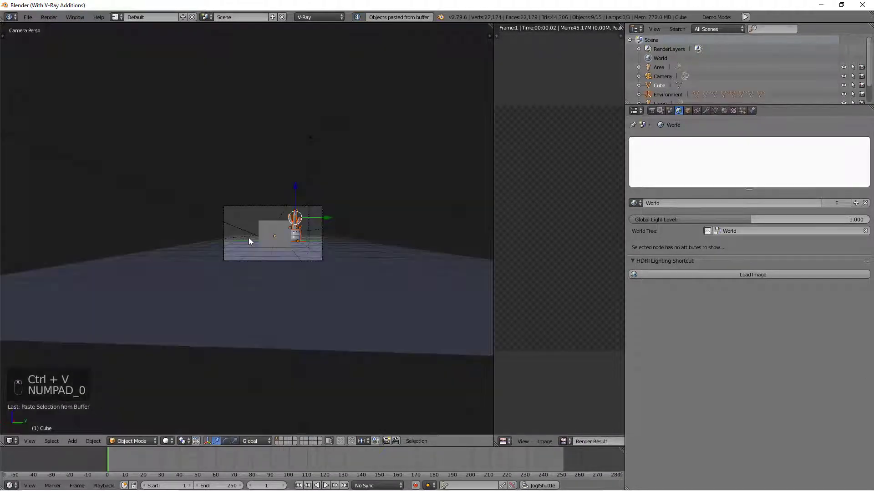
pyautogui.rightClick(285, 232)
pyautogui.press('x')
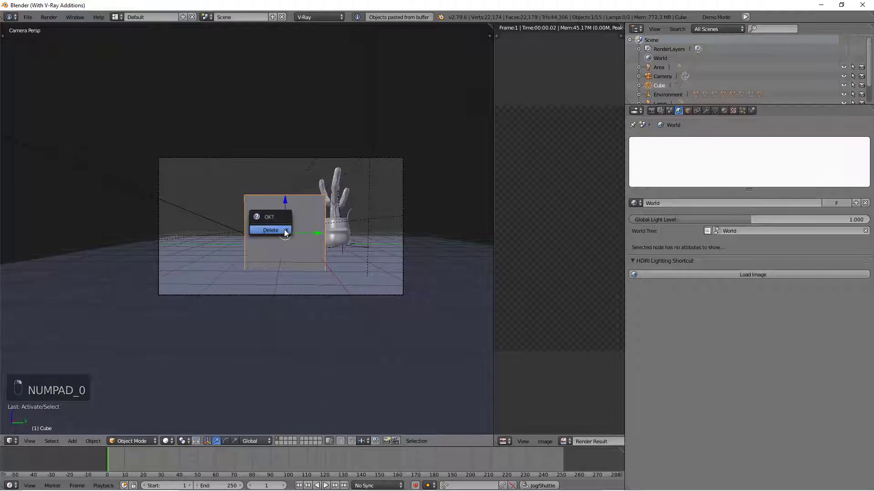
pyautogui.click(273, 230)
pyautogui.rightClick(343, 248)
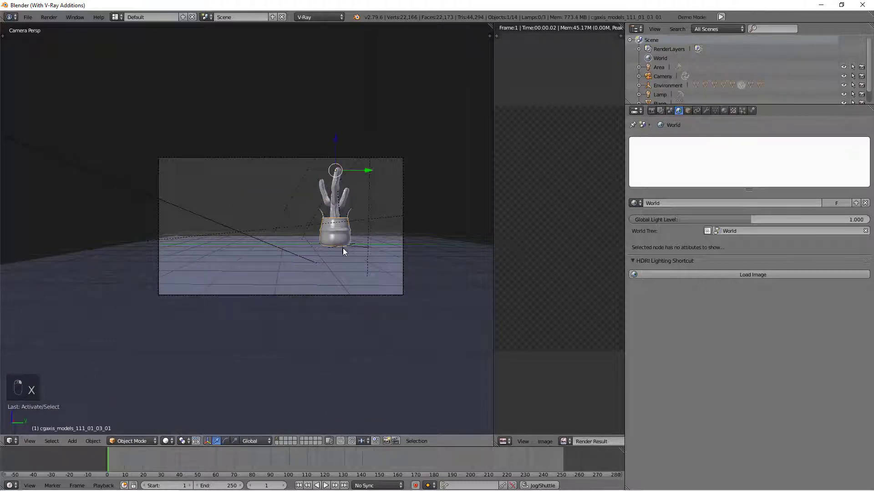
pyautogui.rightClick(344, 251)
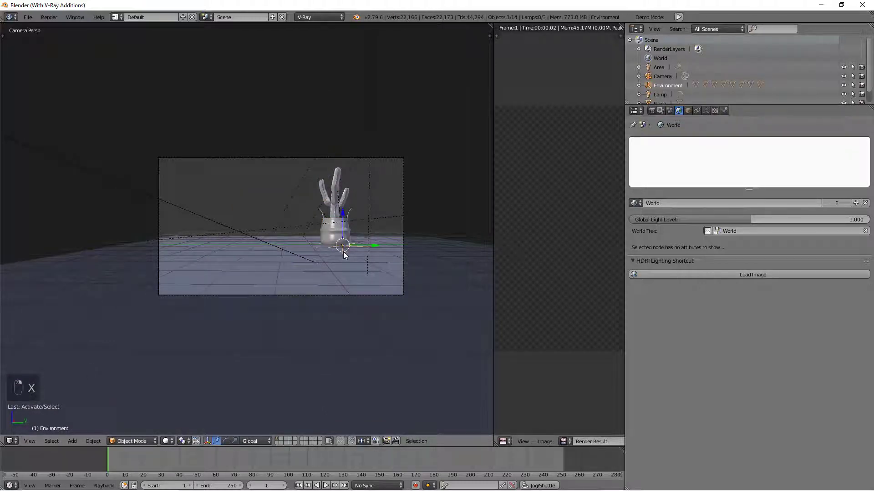
pyautogui.press('s')
pyautogui.hotkey('shift', 'z')
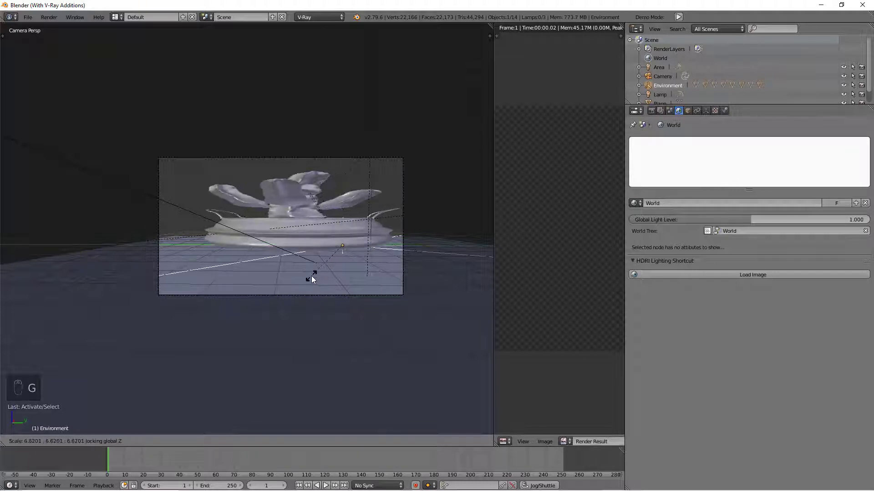
pyautogui.rightClick(311, 275)
# Step: Move the Environment object with the cactus about 5.7 units across the ground plane, nearer to the camera, with Z locked
pyautogui.press('g')
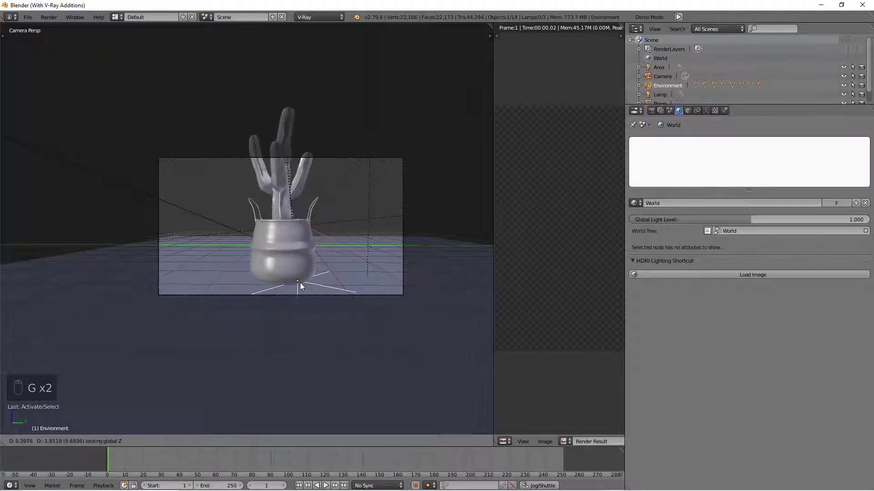
pyautogui.click(300, 283)
# Step: Select the camera and set the render resolution to 1055 by 1111 px at 100%
pyautogui.rightClick(328, 158)
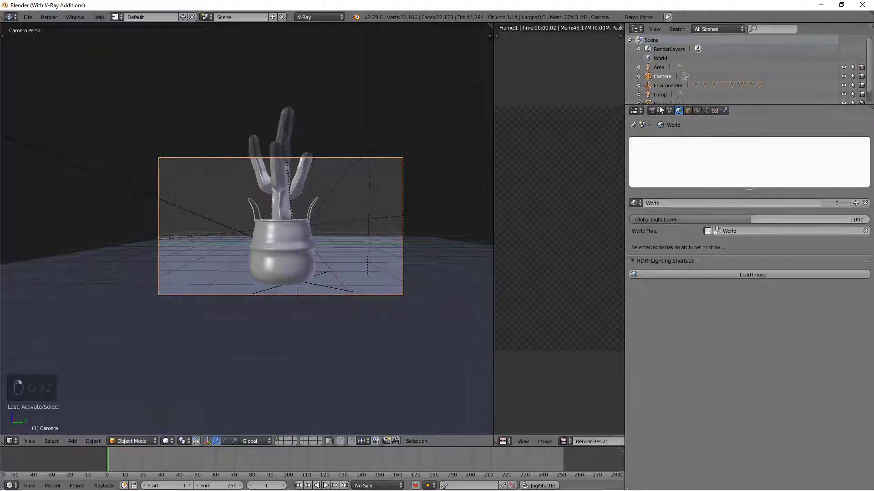
pyautogui.click(652, 110)
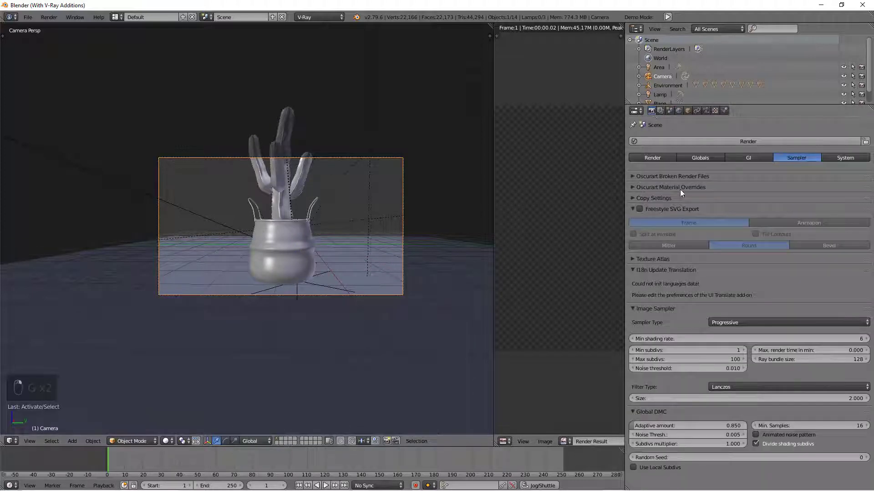
pyautogui.click(652, 160)
pyautogui.scroll(-8, 674, 400)
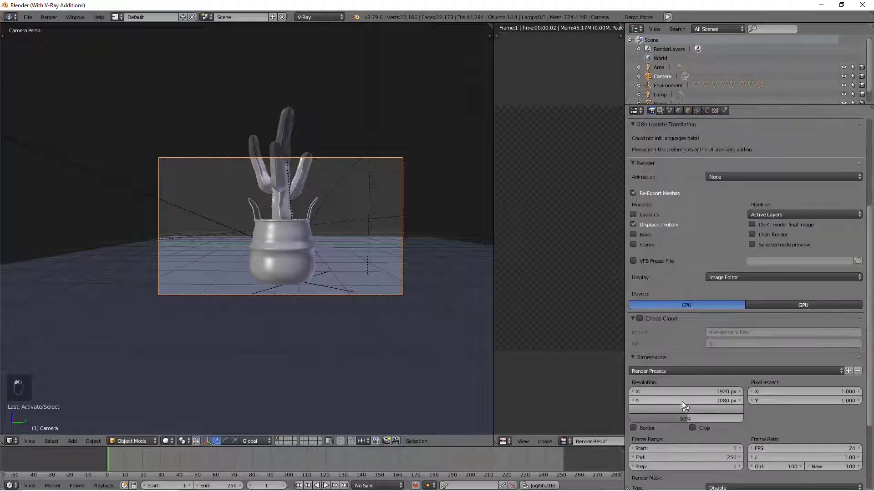
pyautogui.moveTo(684, 417); pyautogui.dragTo(710, 417)
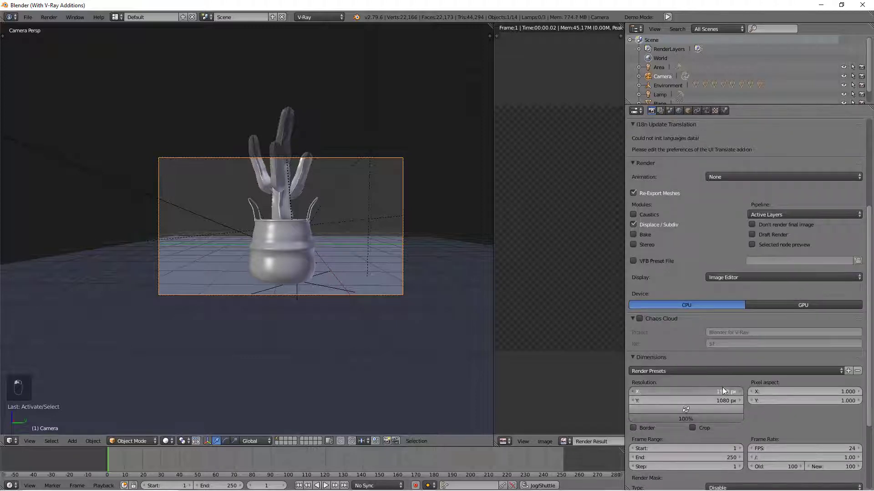
pyautogui.moveTo(722, 386); pyautogui.dragTo(324, 433)
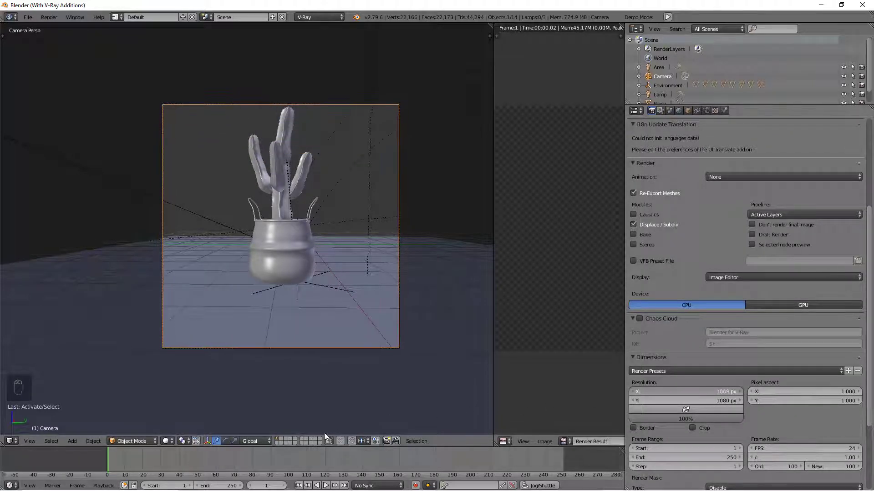
pyautogui.moveTo(727, 401); pyautogui.dragTo(801, 399)
# Step: Raise the camera about 0.42 units so the whole cactus sits inside the frame
pyautogui.press('g')
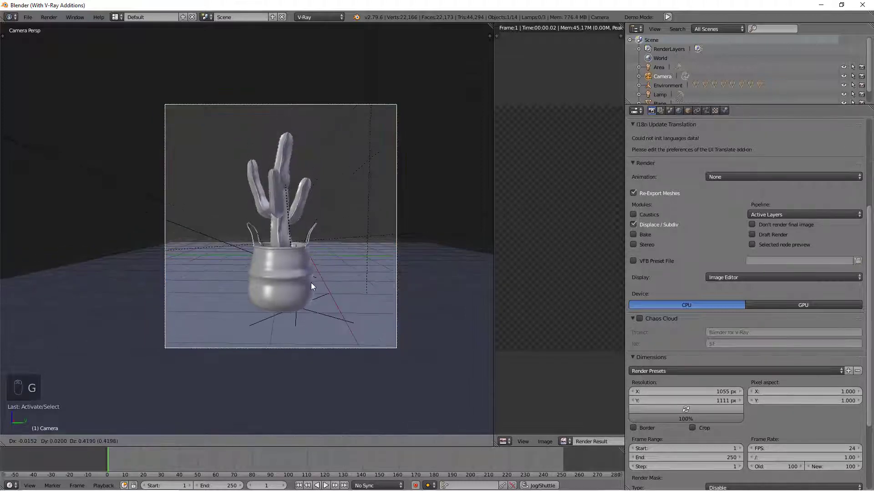
pyautogui.click(309, 282)
pyautogui.scroll(1, 310, 282)
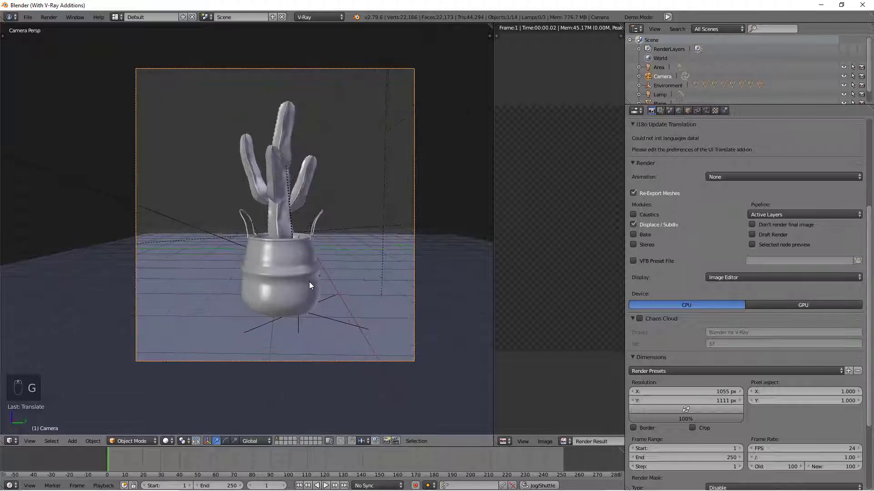
pyautogui.scroll(1, 309, 286)
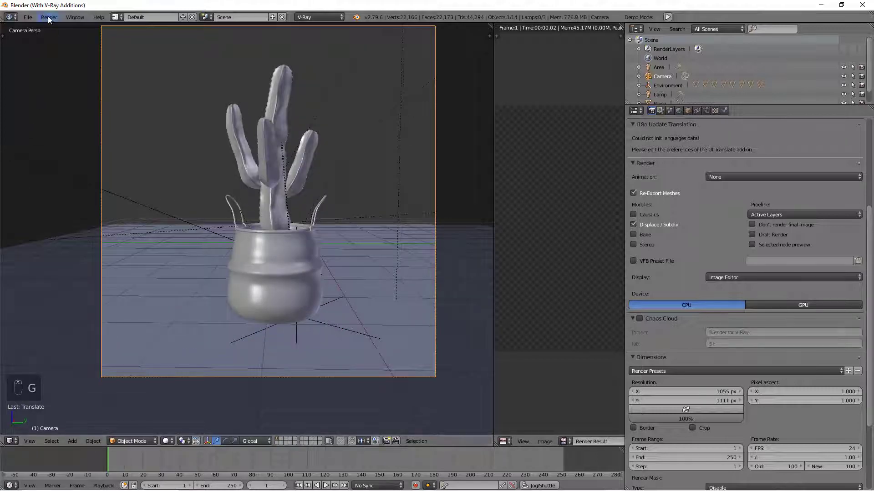
# Step: Render the cactus from the camera and enlarge the V-Ray frame buffer window
pyautogui.click(48, 17)
pyautogui.click(63, 28)
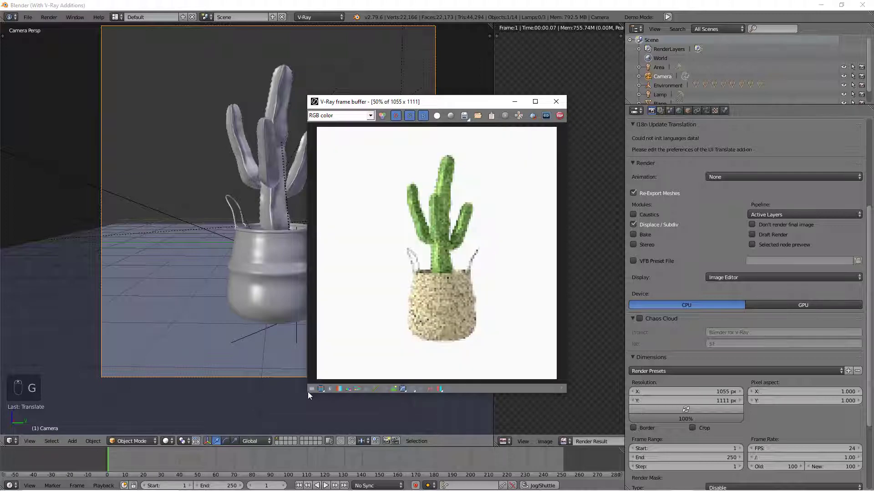
pyautogui.moveTo(308, 394); pyautogui.dragTo(222, 489)
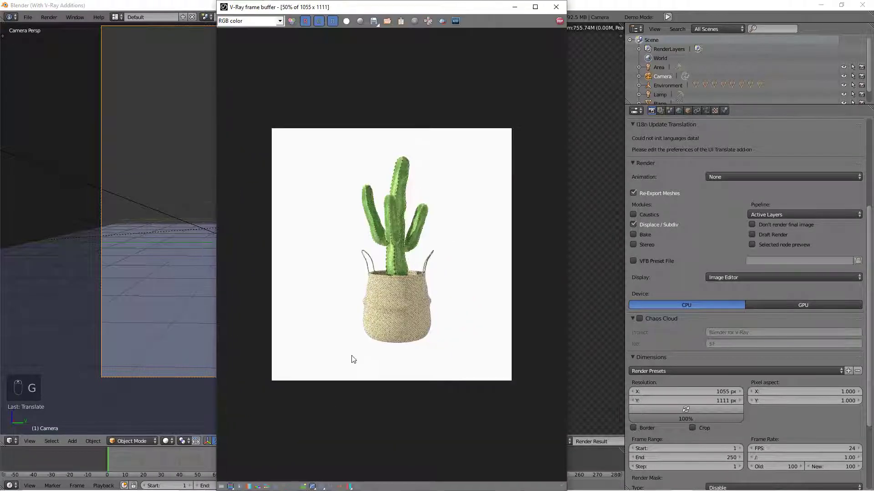
# Step: Widen and reposition the V-Ray frame buffer and examine the cactus render at 100% zoom
pyautogui.scroll(1, 352, 357)
pyautogui.moveTo(610, 319); pyautogui.dragTo(681, 313)
pyautogui.scroll(-5, 471, 236)
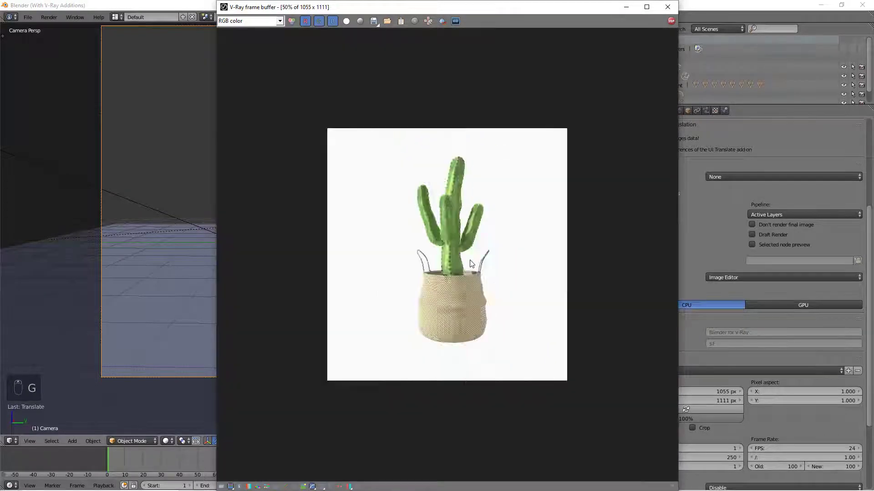
pyautogui.scroll(5, 470, 261)
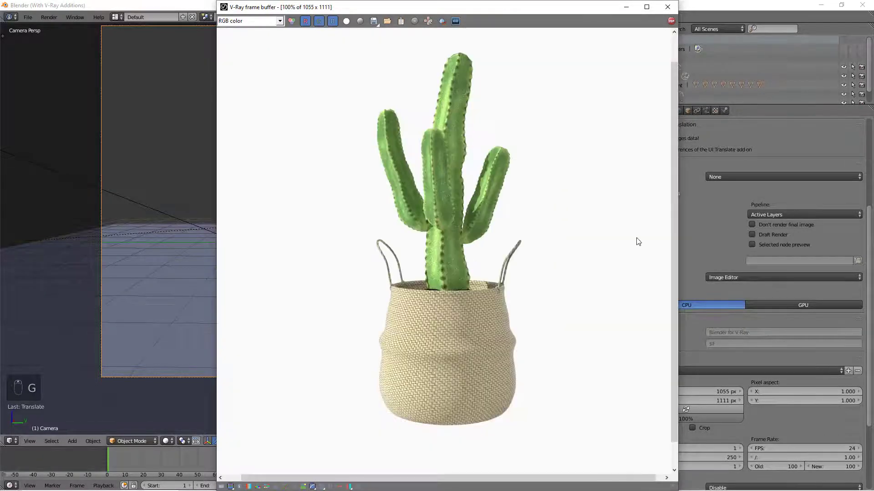
pyautogui.moveTo(678, 249); pyautogui.dragTo(679, 237)
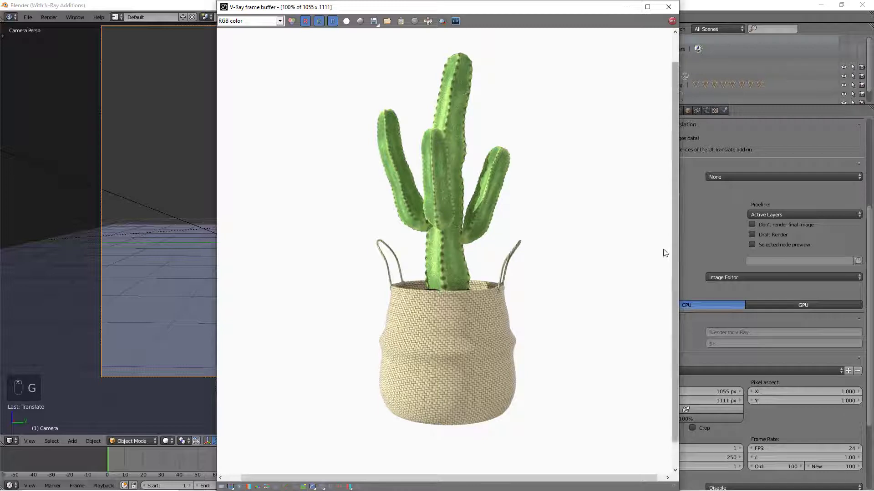
pyautogui.moveTo(499, 13); pyautogui.dragTo(359, 13)
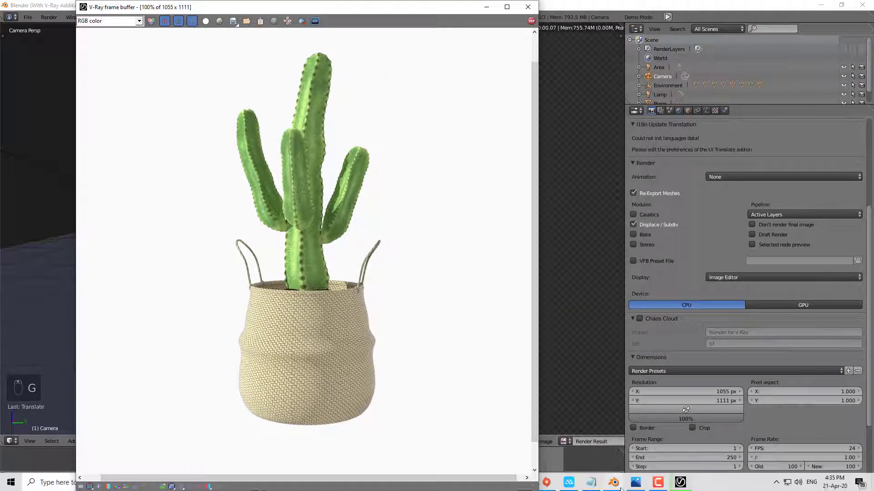